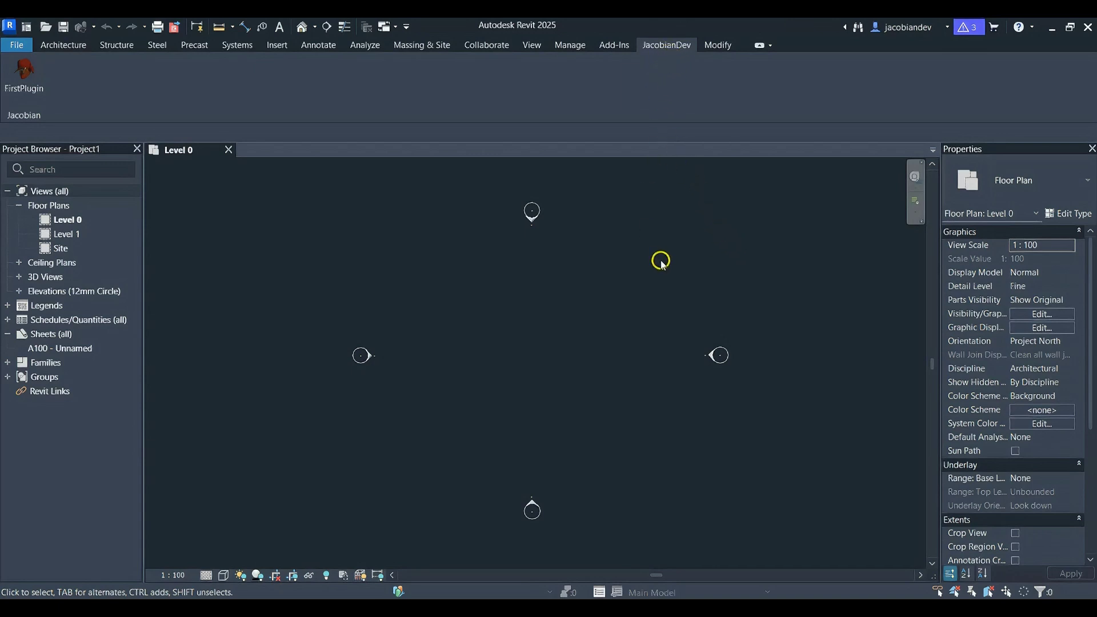
# Run the FirstPlugin add-in in Revit, dismiss its message, and switch to the Inno Setup web page in the browser
pyautogui.click(25, 90)
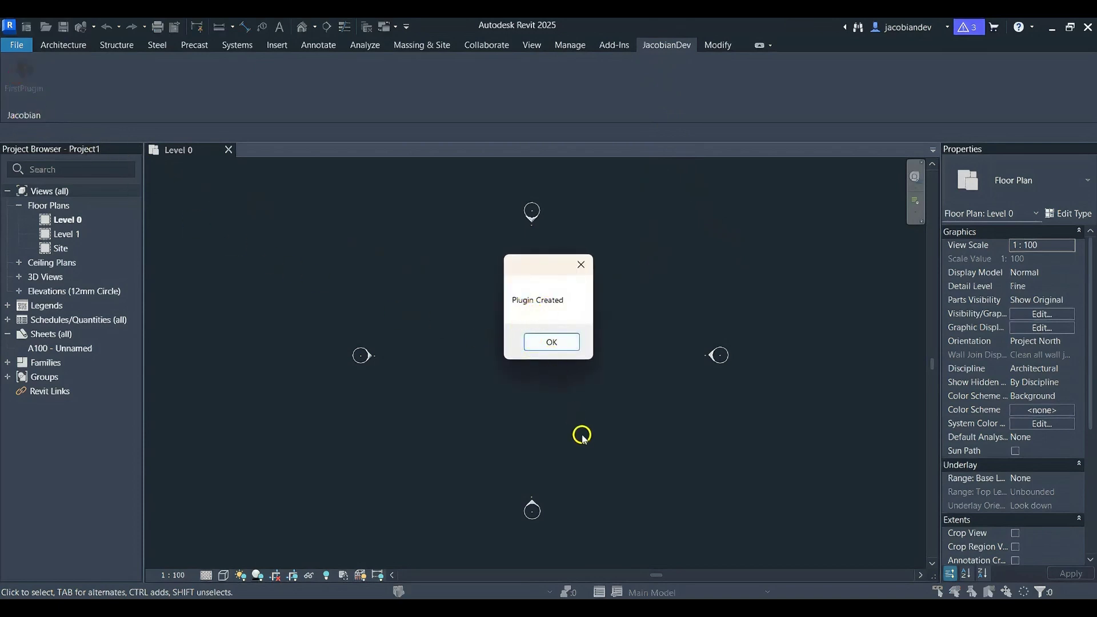
pyautogui.click(553, 342)
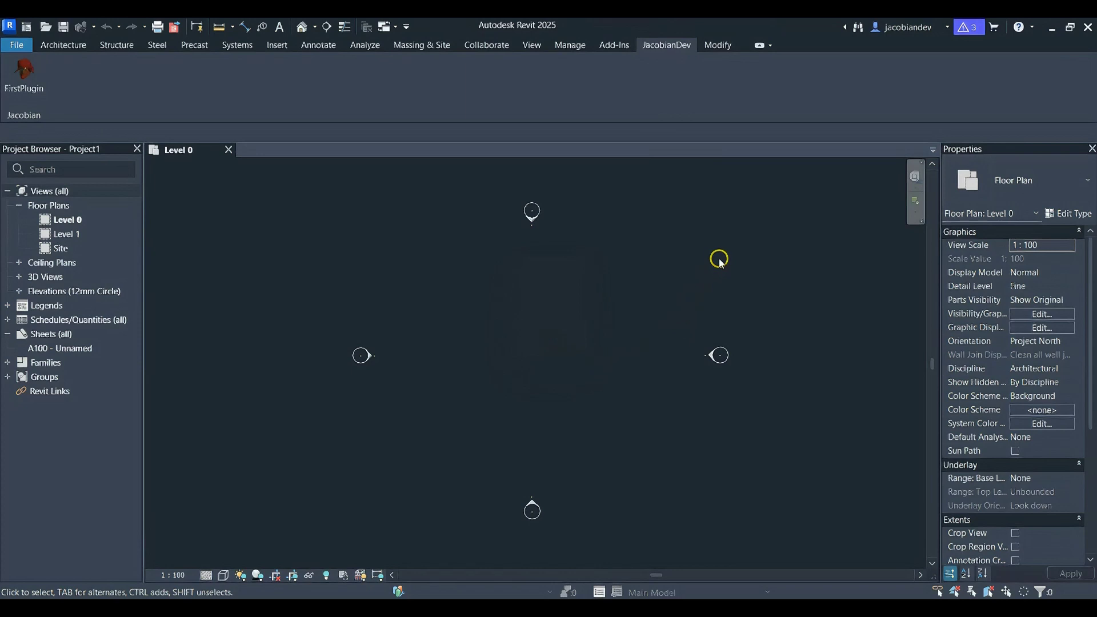
pyautogui.click(632, 472)
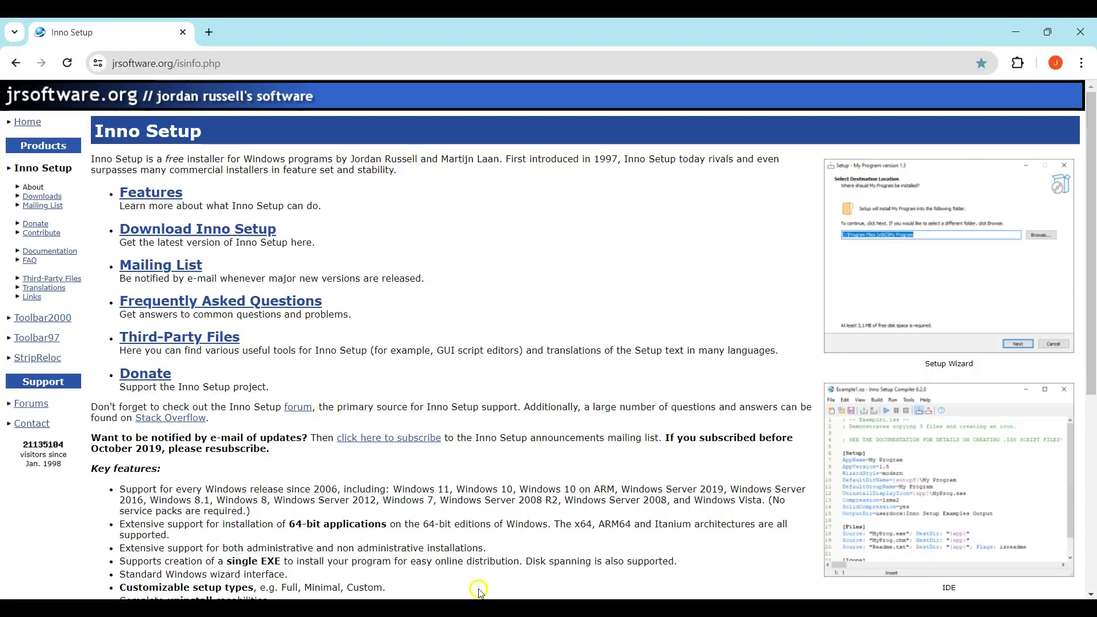
# Switch to File Explorer and inspect the Resources folder inside Revit's Addins 2025 folder, returning to the parent folder
pyautogui.click(476, 607)
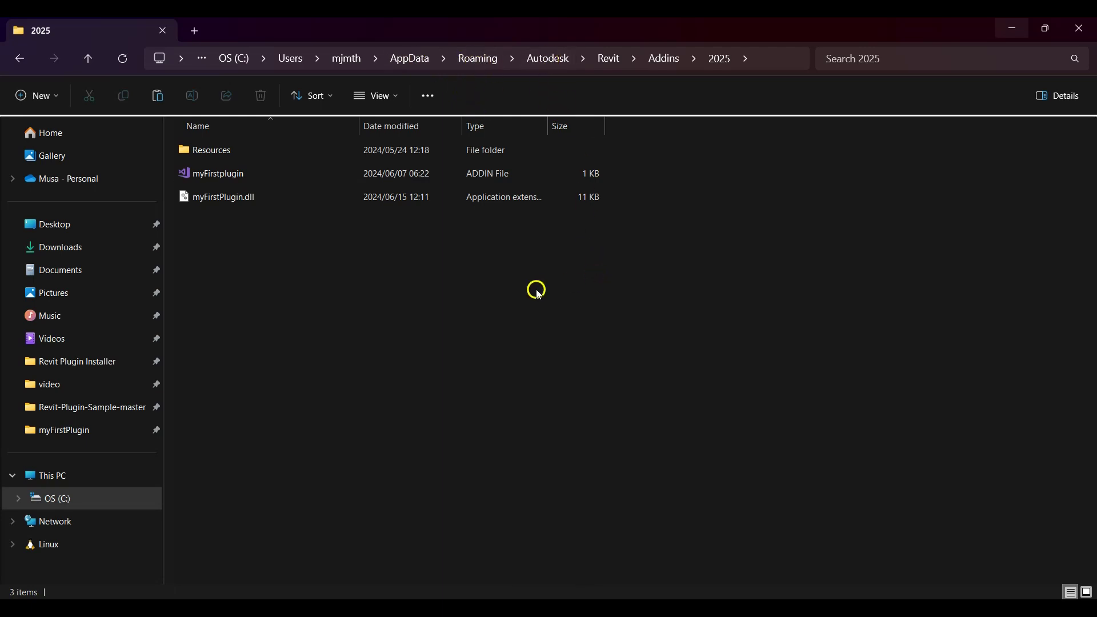
pyautogui.click(224, 150)
pyautogui.doubleClick(225, 152)
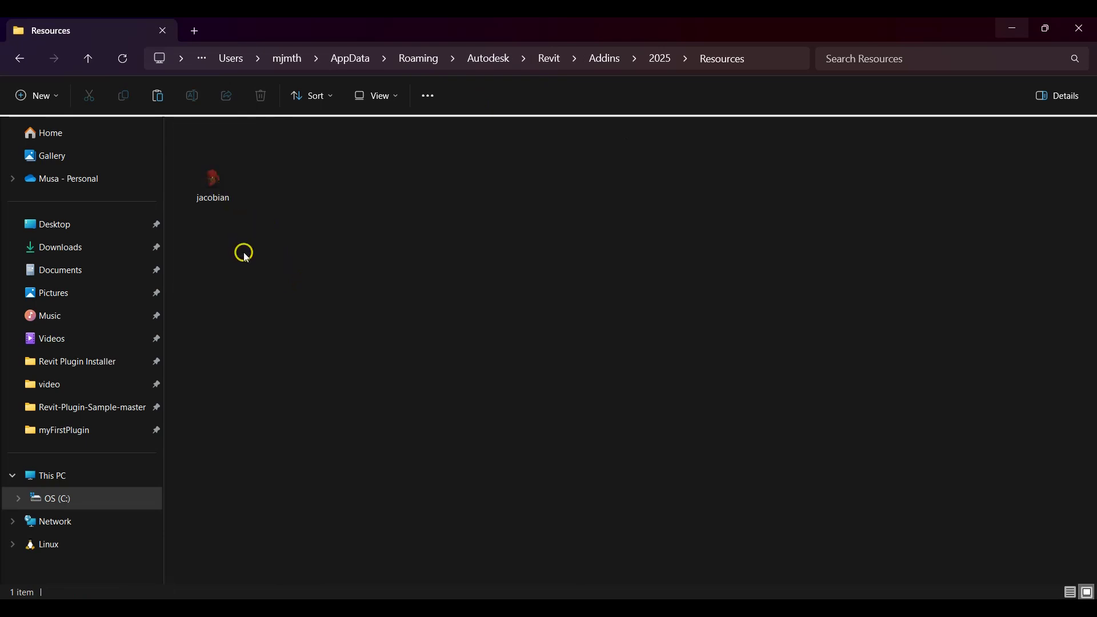
pyautogui.click(88, 58)
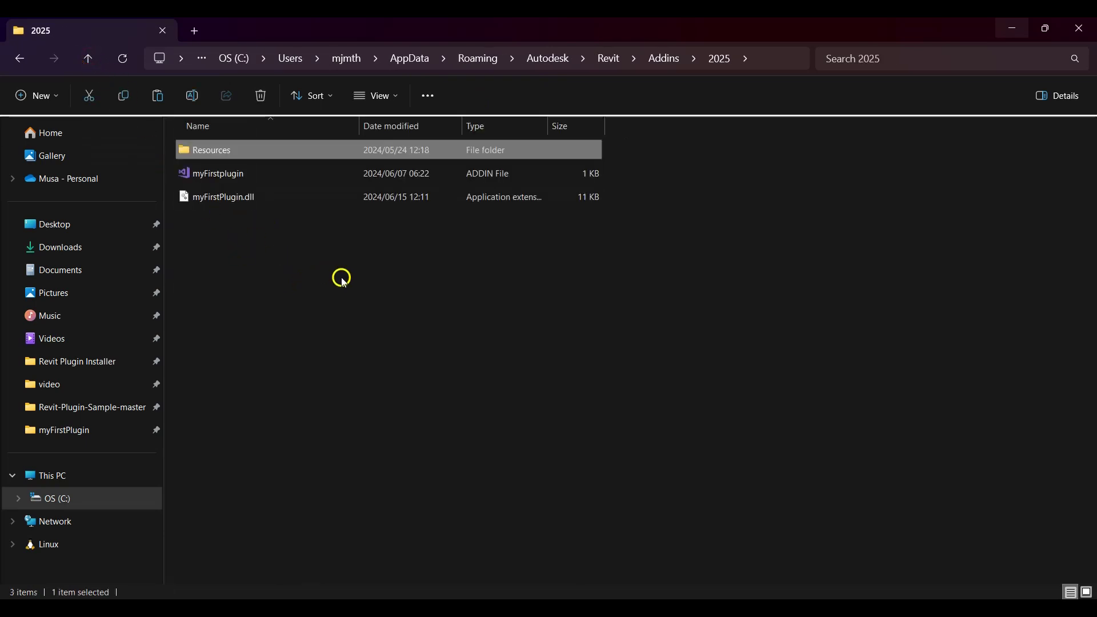
pyautogui.click(487, 296)
# Bring up the Revit-Plugin-Sample-master folder window and open its myFirstPlugin project folder
pyautogui.rightClick(473, 581)
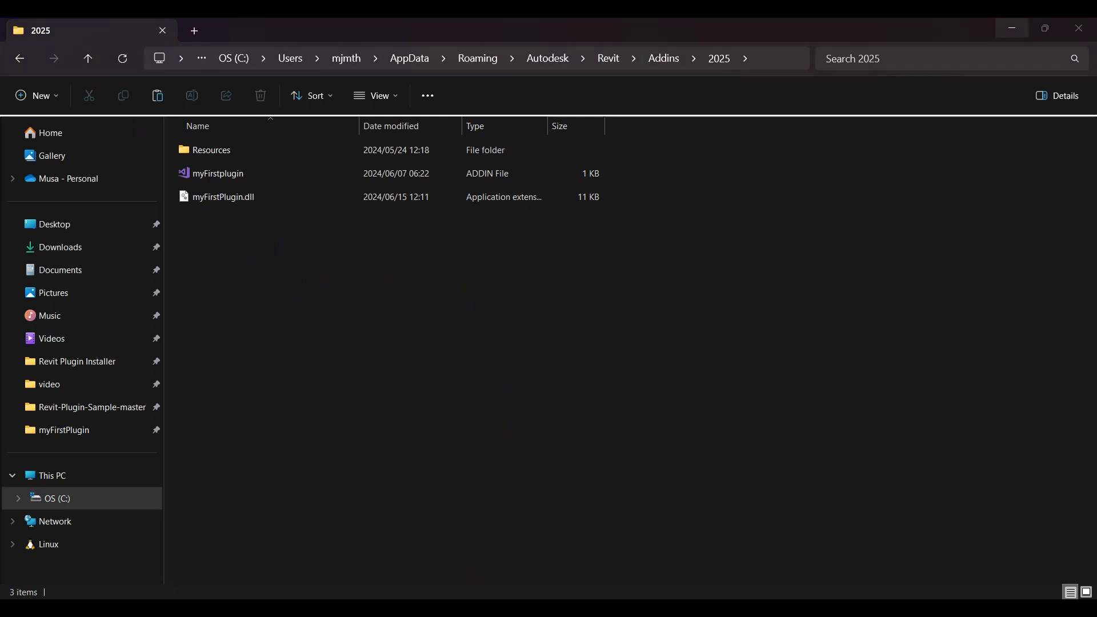
pyautogui.click(463, 416)
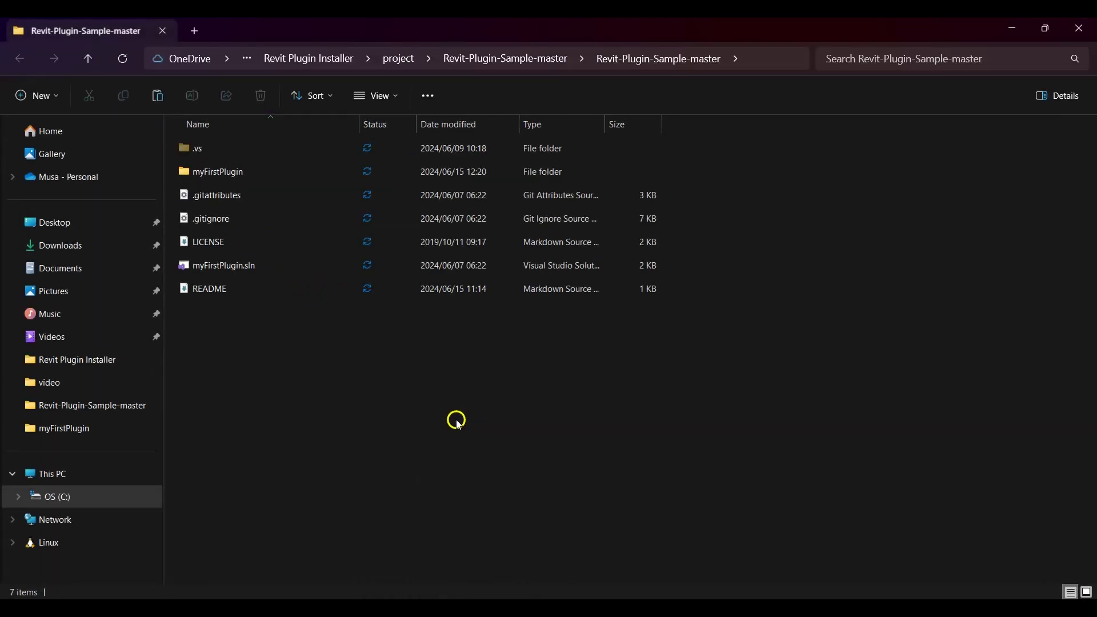
pyautogui.doubleClick(228, 172)
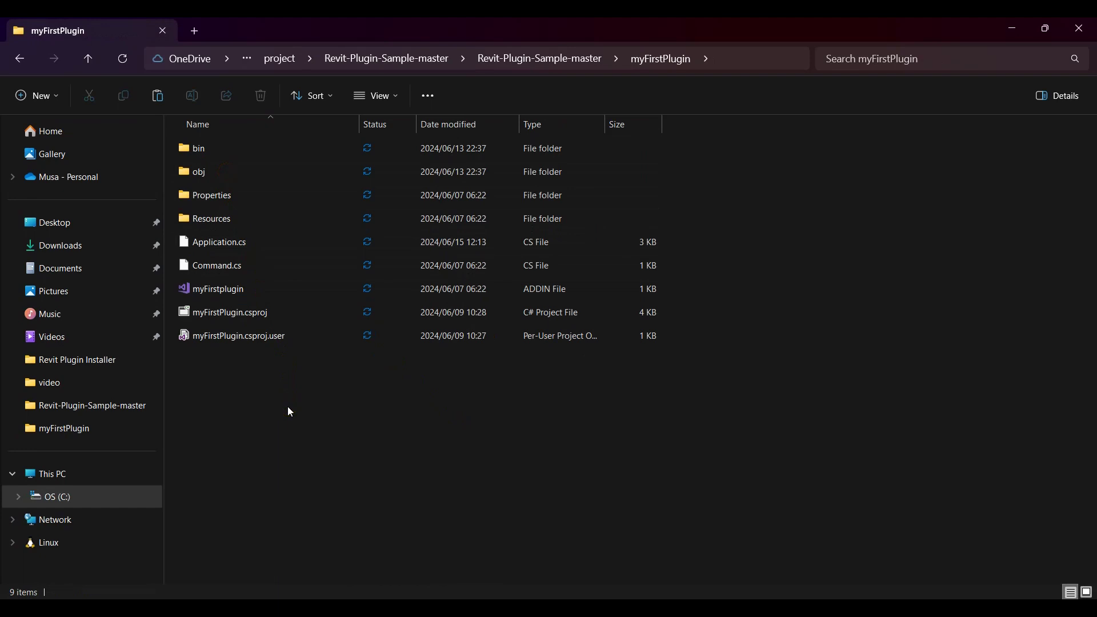
# Duplicate the myFirstplugin ADDIN file within the myFirstPlugin project folder
pyautogui.click(208, 298)
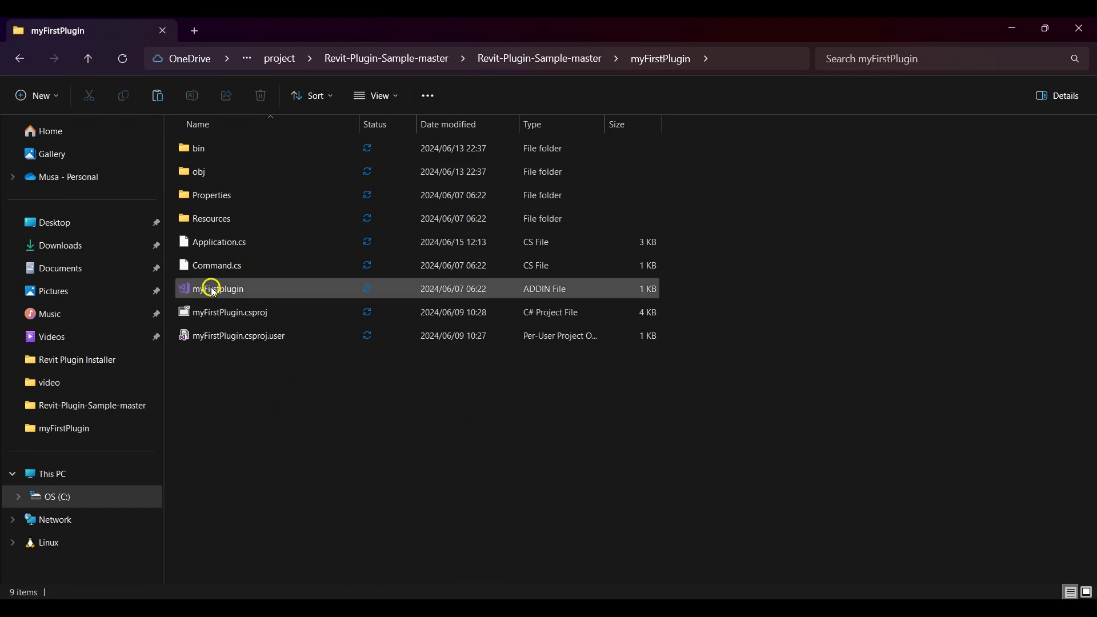
pyautogui.click(212, 290)
pyautogui.hotkey('ctrl', 'v')
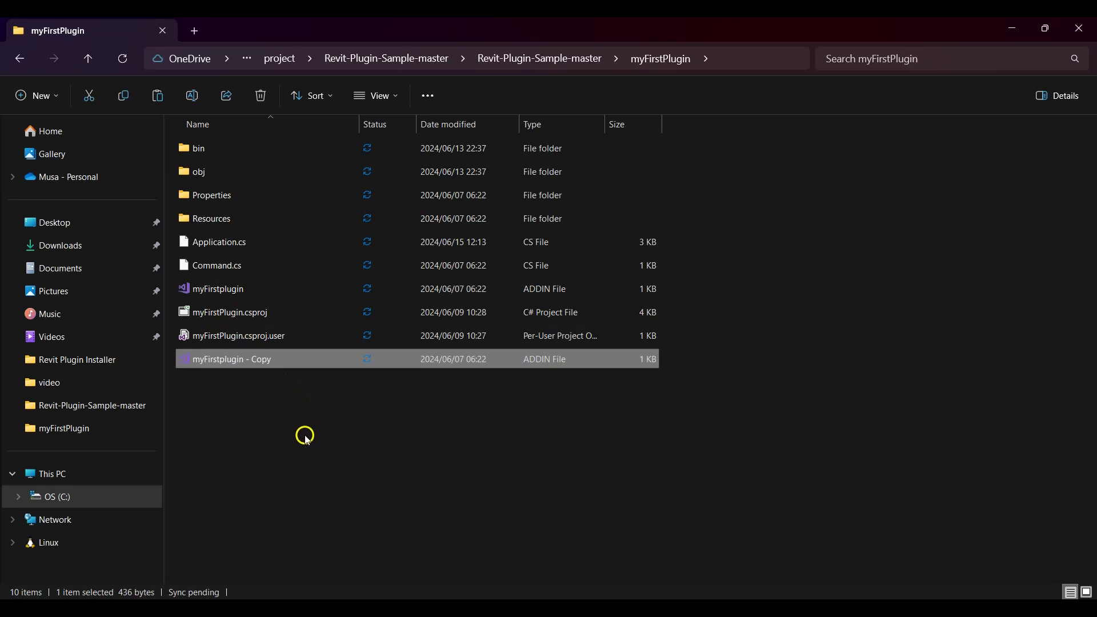
# Rename the duplicated ADDIN file as "myFirstplugin - connector"
pyautogui.click(196, 96)
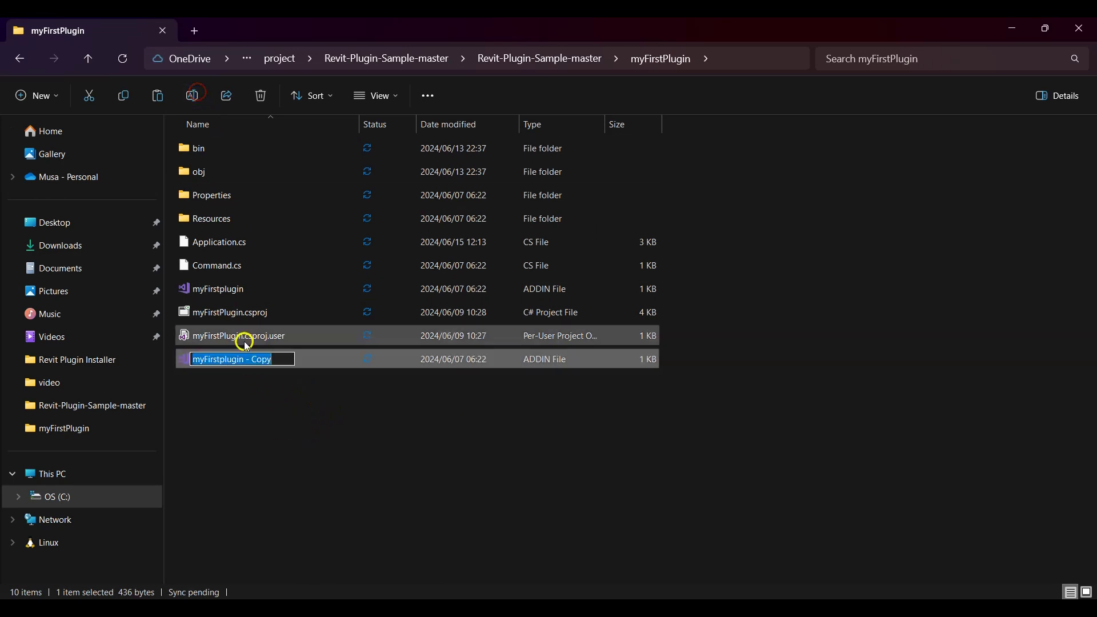
pyautogui.press('End')
pyautogui.press('BackSpace')
pyautogui.press('BackSpace')
pyautogui.press('BackSpace')
pyautogui.press('BackSpace')
pyautogui.write('connector')
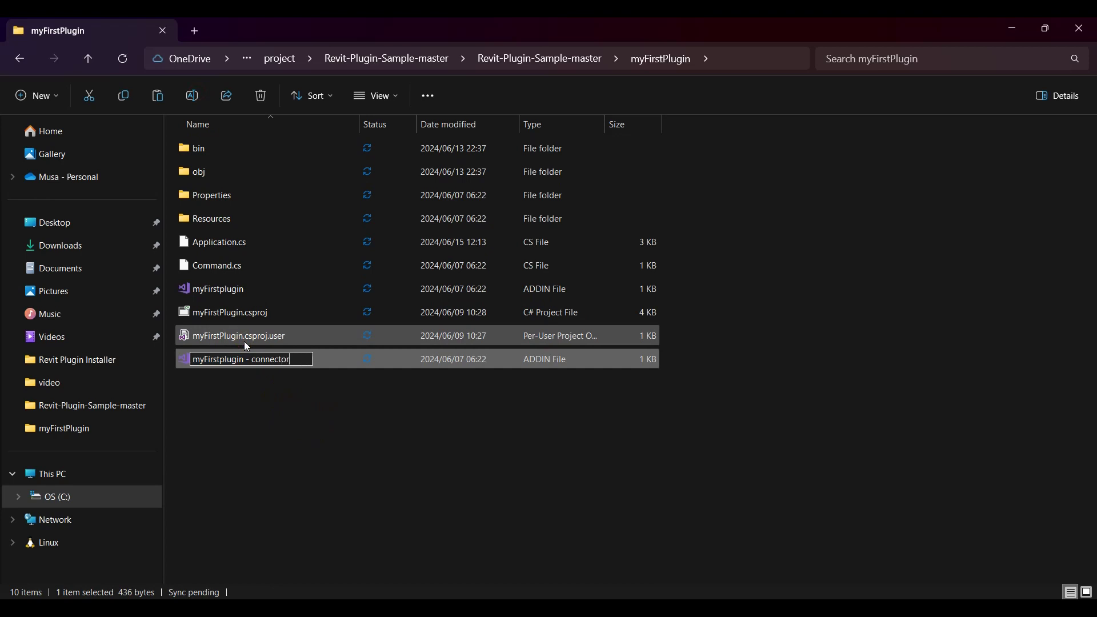
pyautogui.click(240, 441)
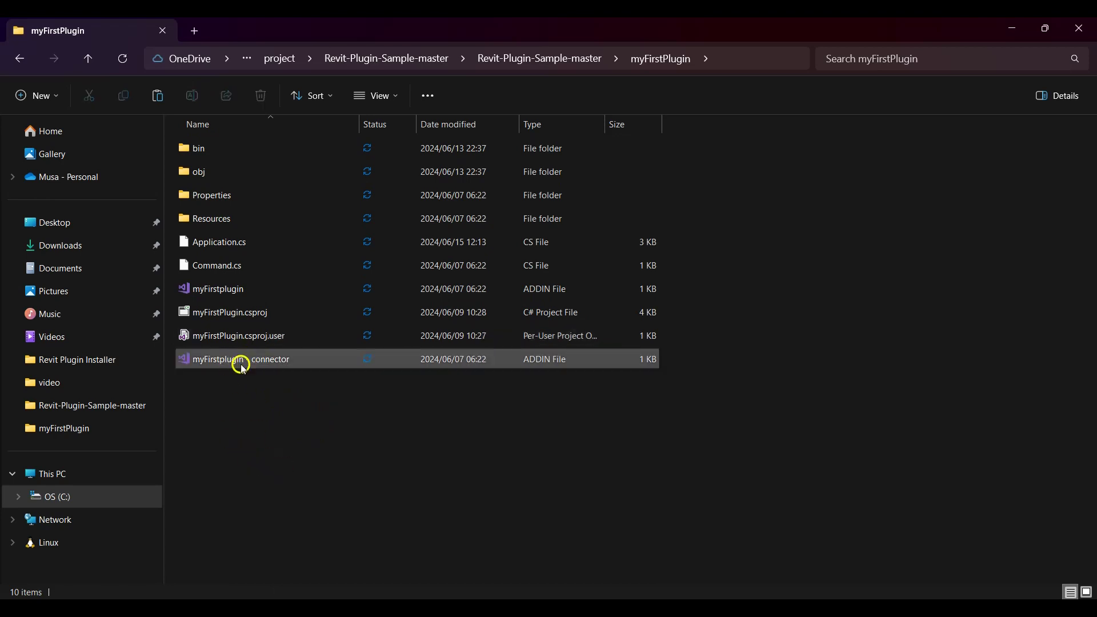
# Open the connector ADDIN file in Visual Studio, set its Assembly value to "C:\Program Files (x86)\Jacobian\myFirstPlugin.dll", and save it
pyautogui.doubleClick(272, 360)
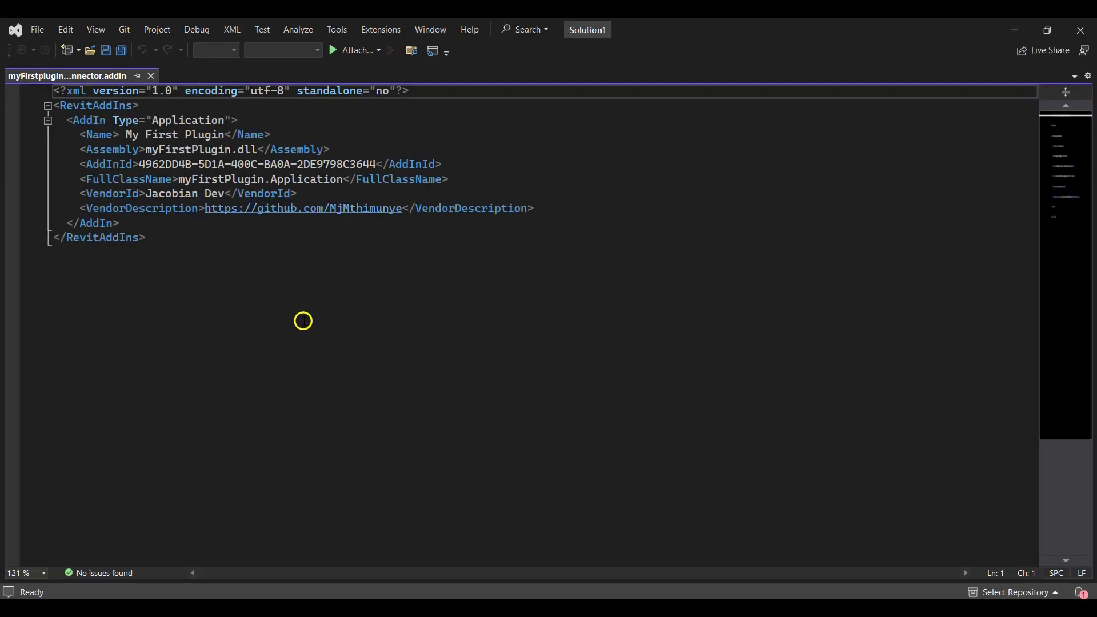
pyautogui.moveTo(258, 150); pyautogui.dragTo(146, 151)
pyautogui.hotkey('ctrl', 'v')
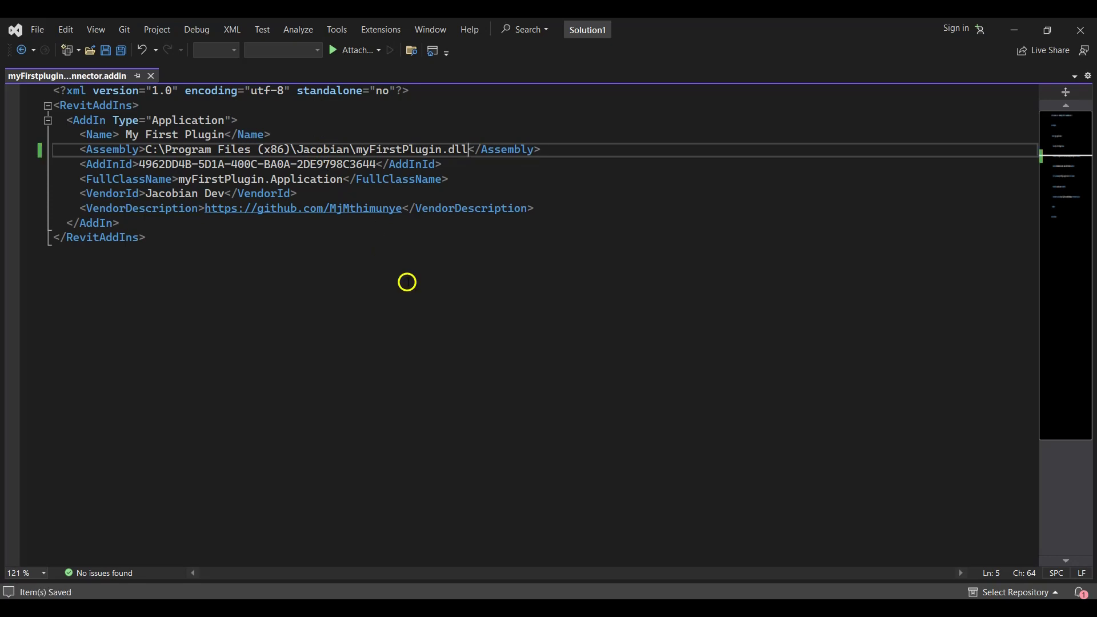
# Switch to the myFirstPlugin solution, set its configuration to Release, and build the solution
pyautogui.click(480, 560)
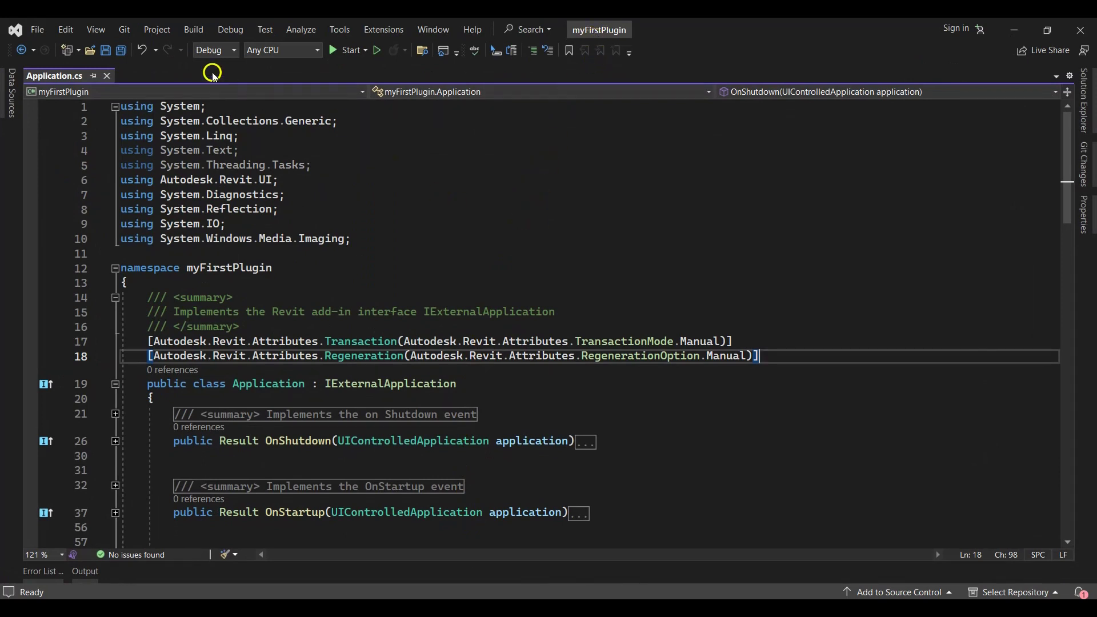
pyautogui.click(234, 51)
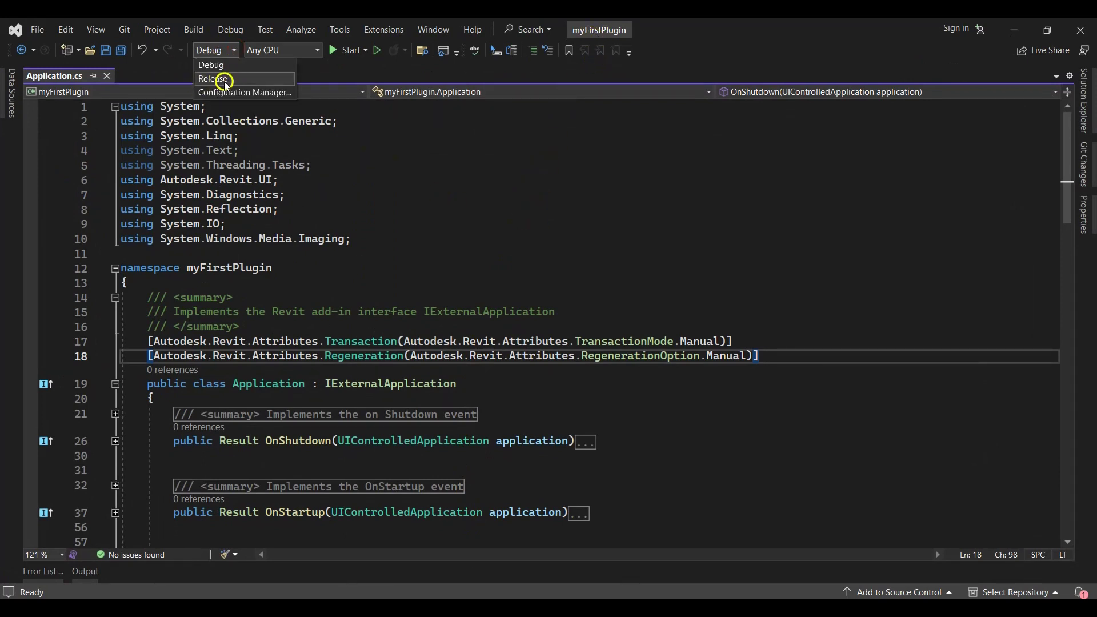
pyautogui.click(220, 79)
pyautogui.click(194, 29)
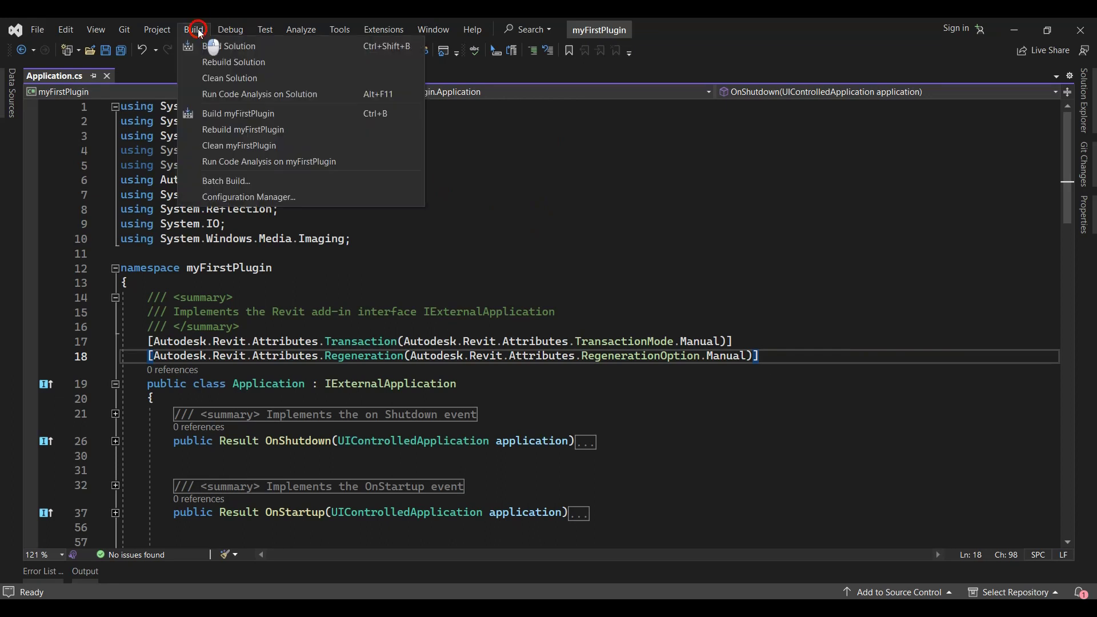
pyautogui.click(225, 41)
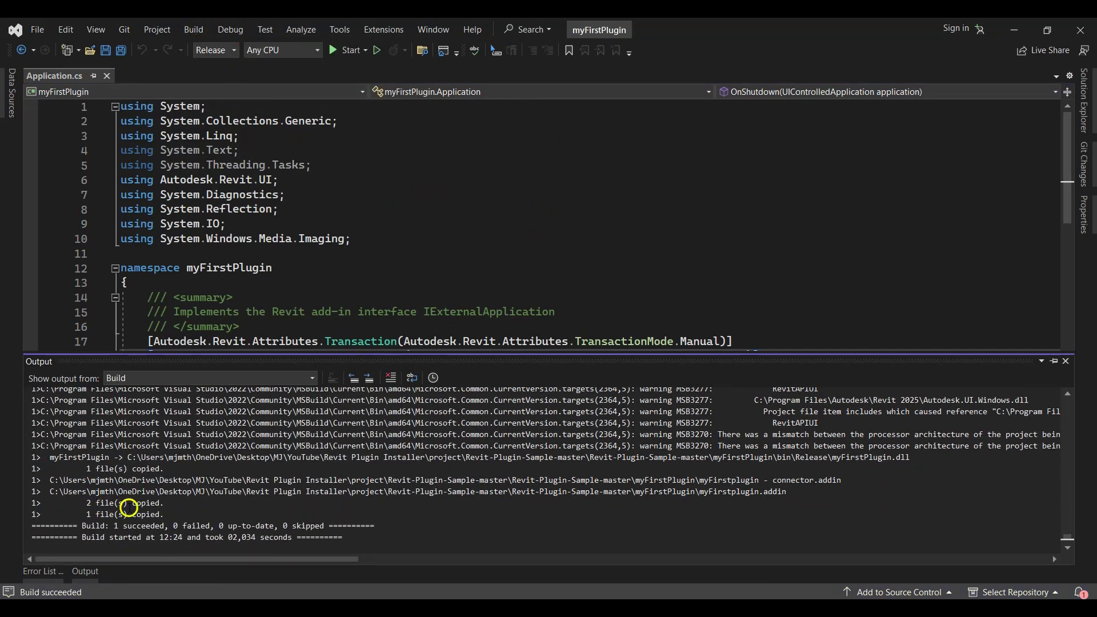
pyautogui.click(469, 277)
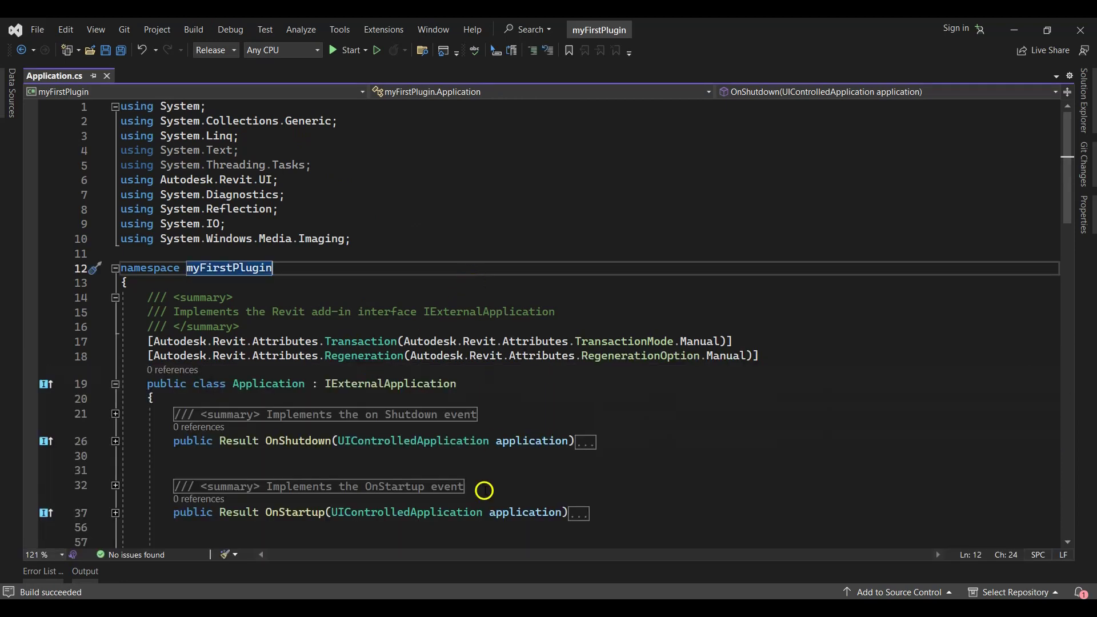
# Switch to File Explorer and check the compiled files in the project's bin\Release folder, returning to the myFirstPlugin folder
pyautogui.click(505, 540)
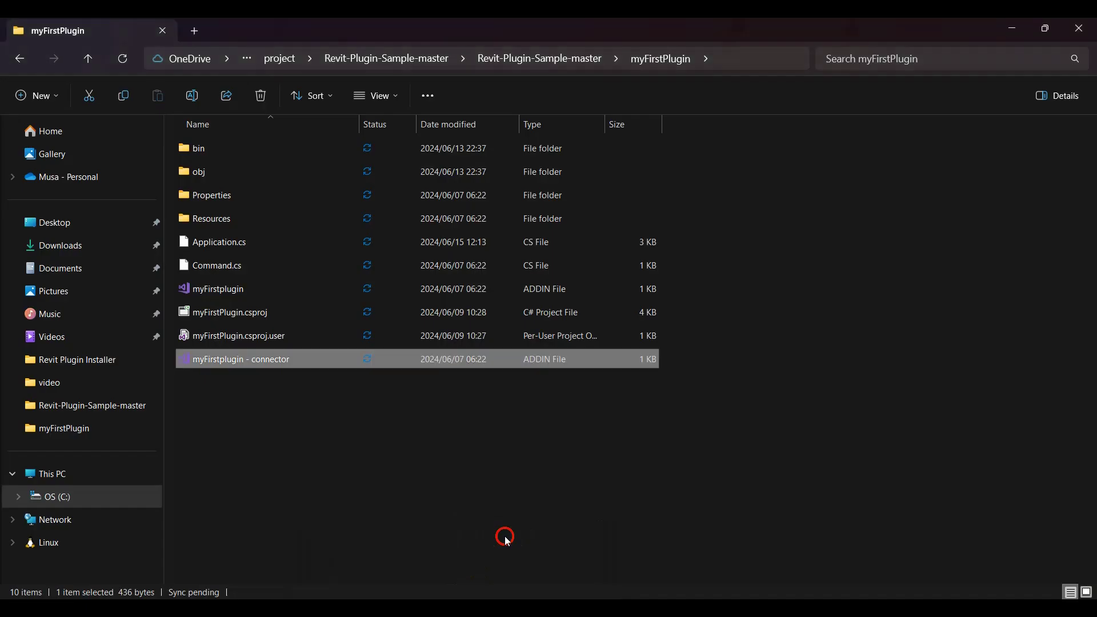
pyautogui.doubleClick(214, 148)
pyautogui.doubleClick(207, 171)
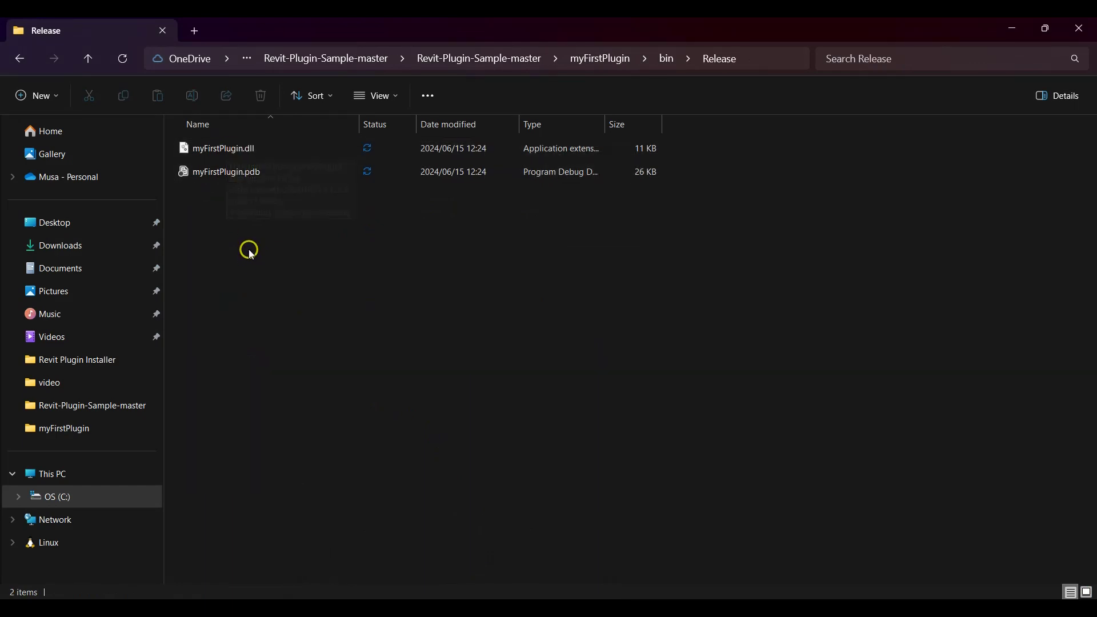
pyautogui.click(88, 59)
pyautogui.click(88, 59)
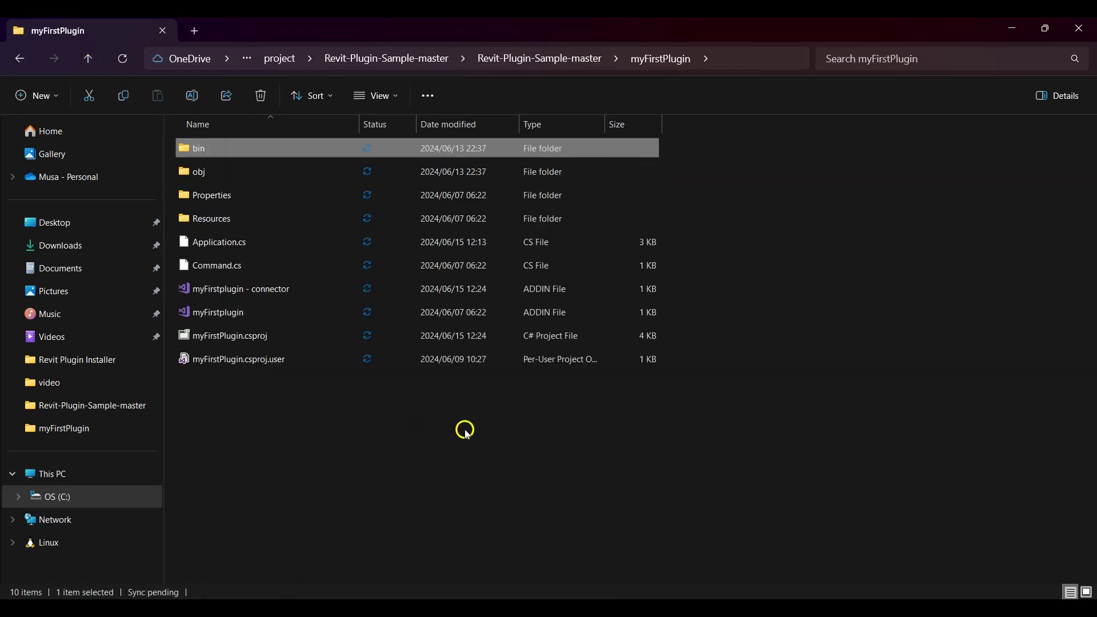
# Delete both myFirstplugin ADDIN files and myFirstPlugin.dll from Revit's Addins 2025 folder, keeping the Resources folder
pyautogui.moveTo(488, 606)
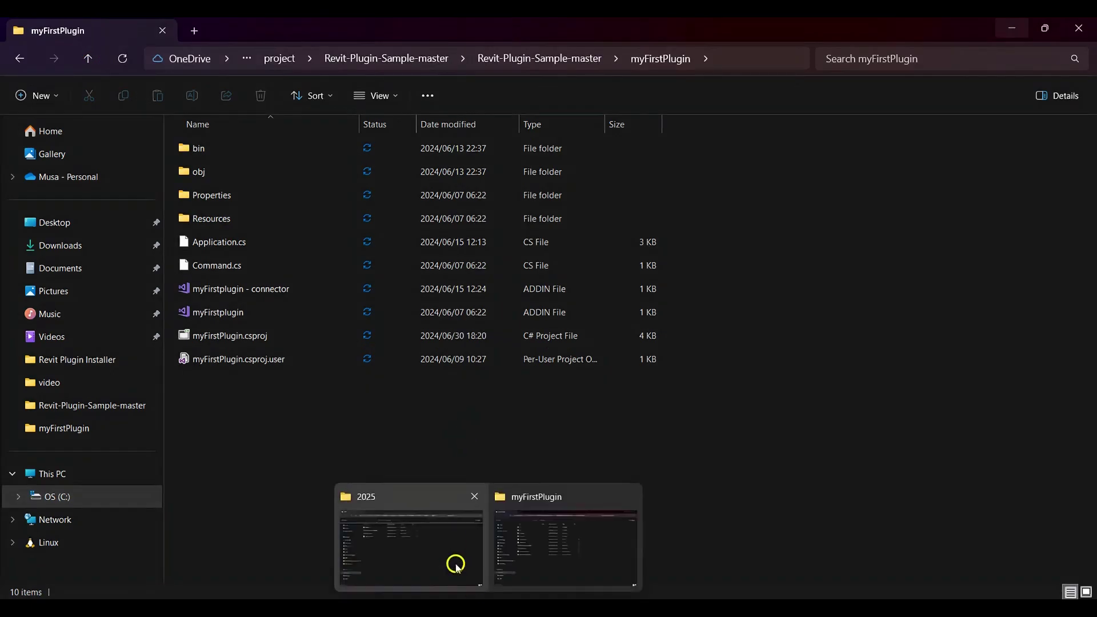
pyautogui.click(444, 550)
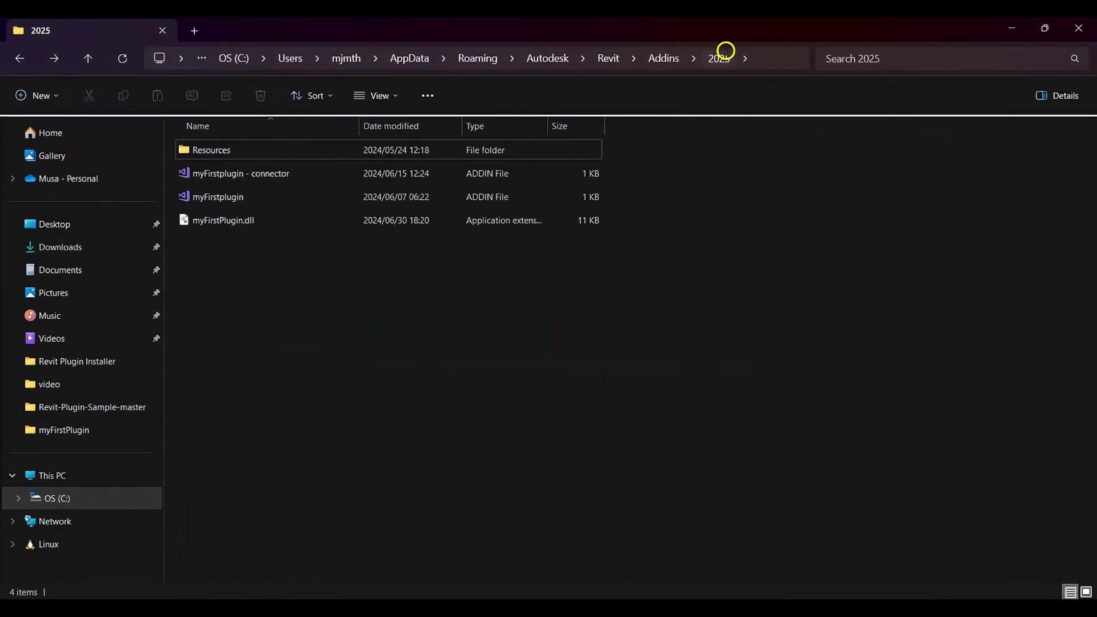
pyautogui.moveTo(372, 302); pyautogui.dragTo(330, 171)
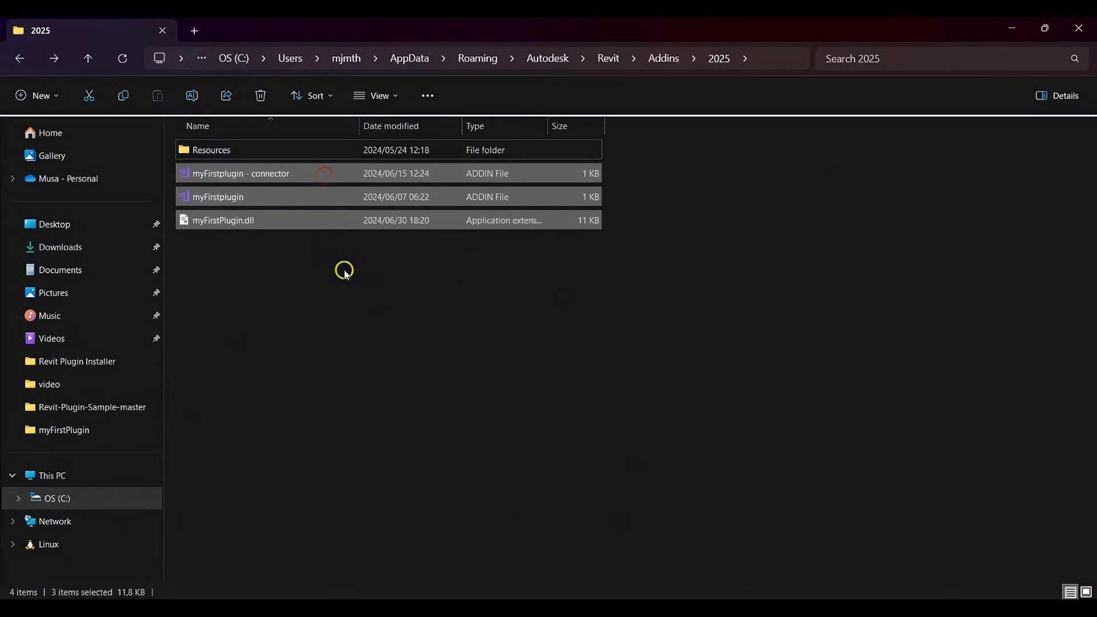
pyautogui.press('Delete')
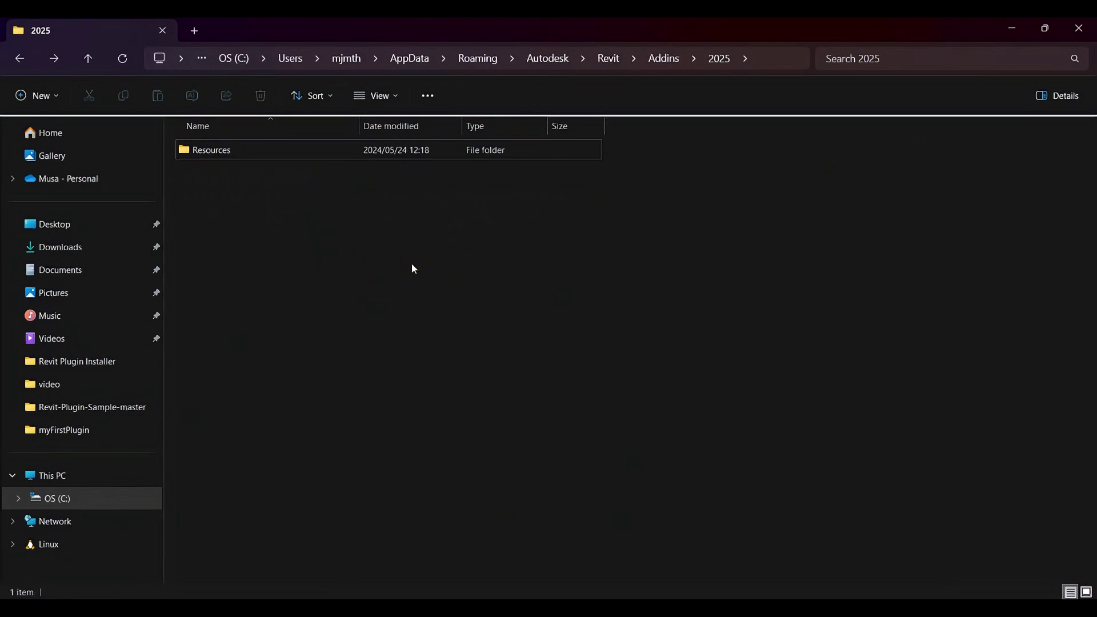
# Switch to Inno Setup Compiler and start a new script with the Script Wizard, advancing to the application information
pyautogui.click(614, 606)
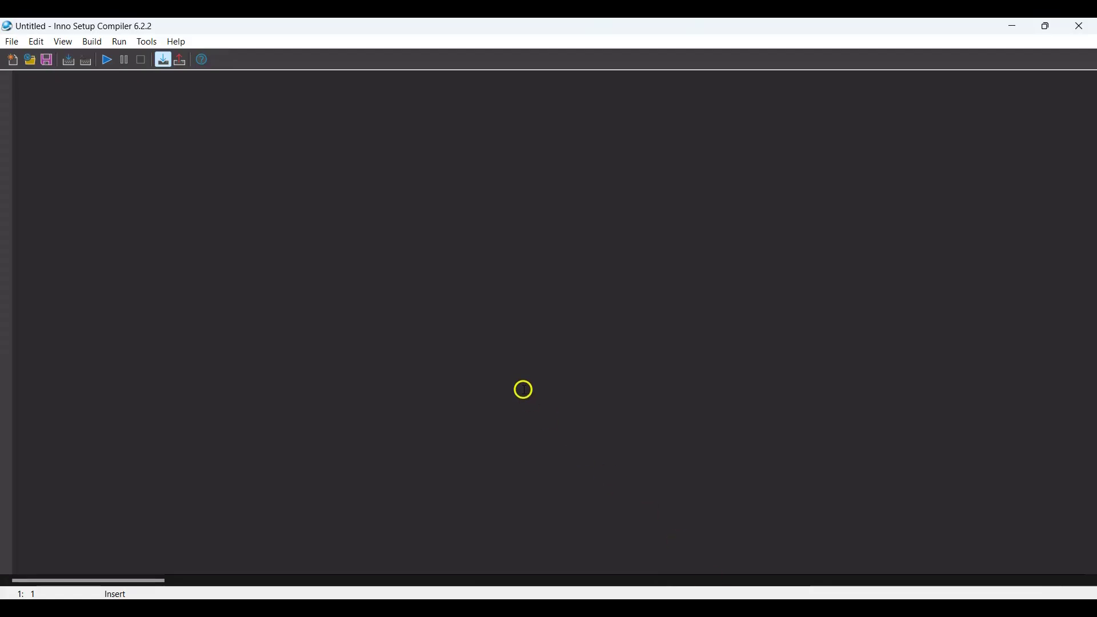
pyautogui.click(14, 42)
pyautogui.click(35, 56)
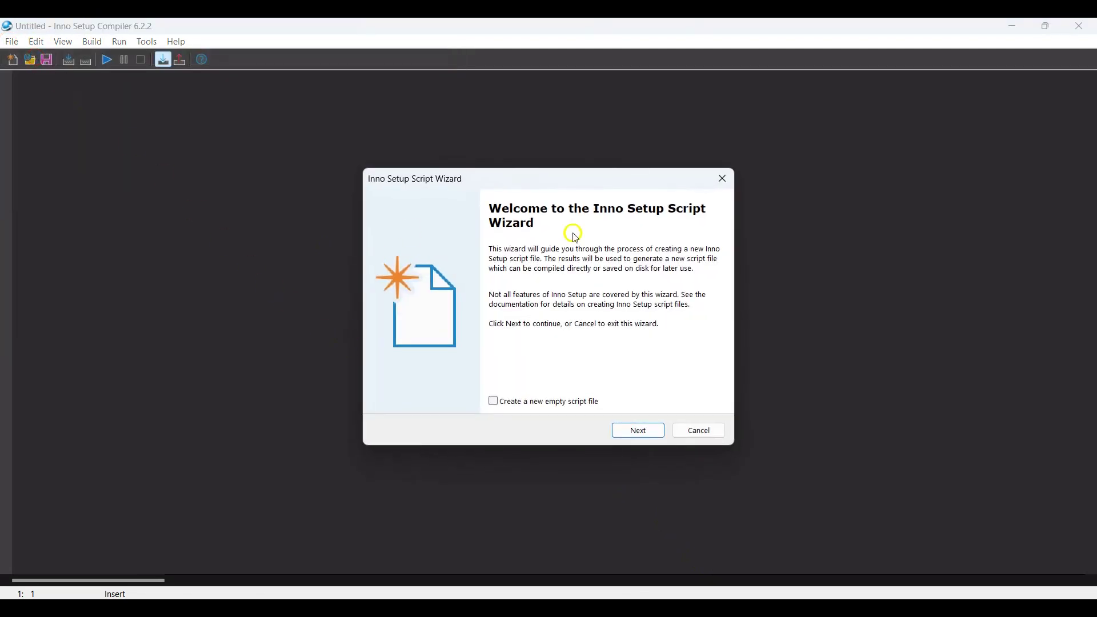
pyautogui.click(640, 431)
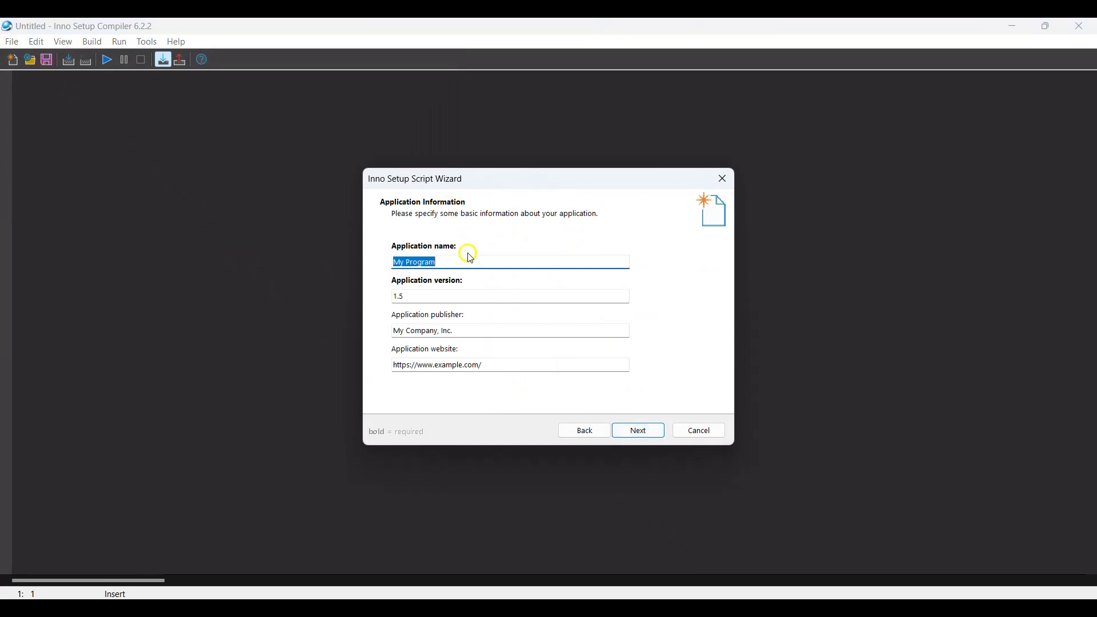
# Set the application name to "Jacobian Plugin", the version to 0.1, and the publisher to "Jacobian Tech"
pyautogui.write('Jacobian Plugin')
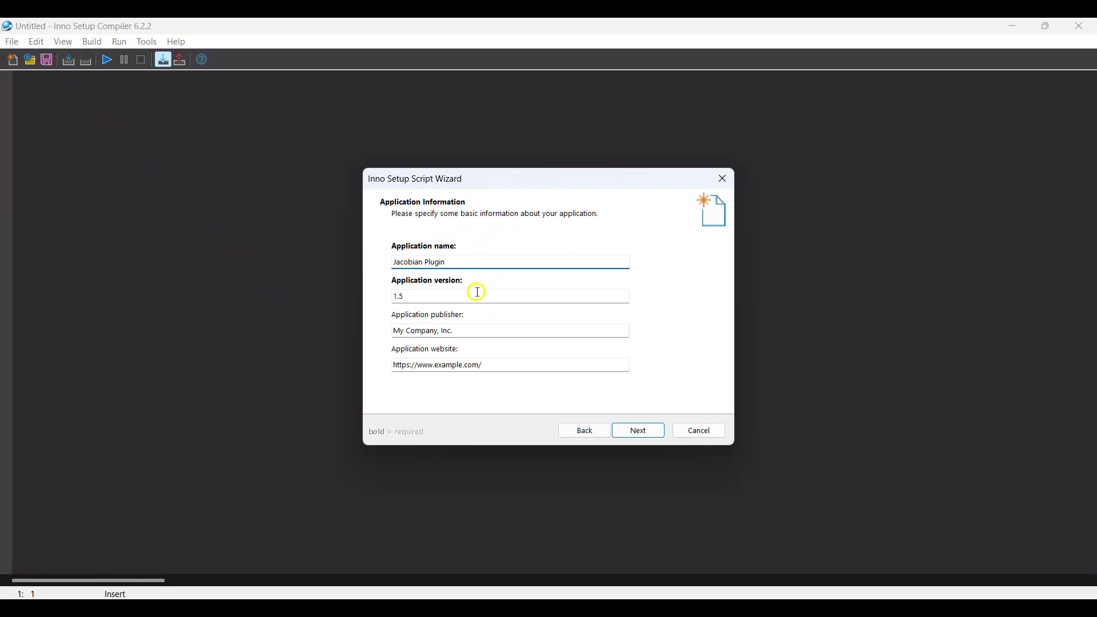
pyautogui.click(444, 298)
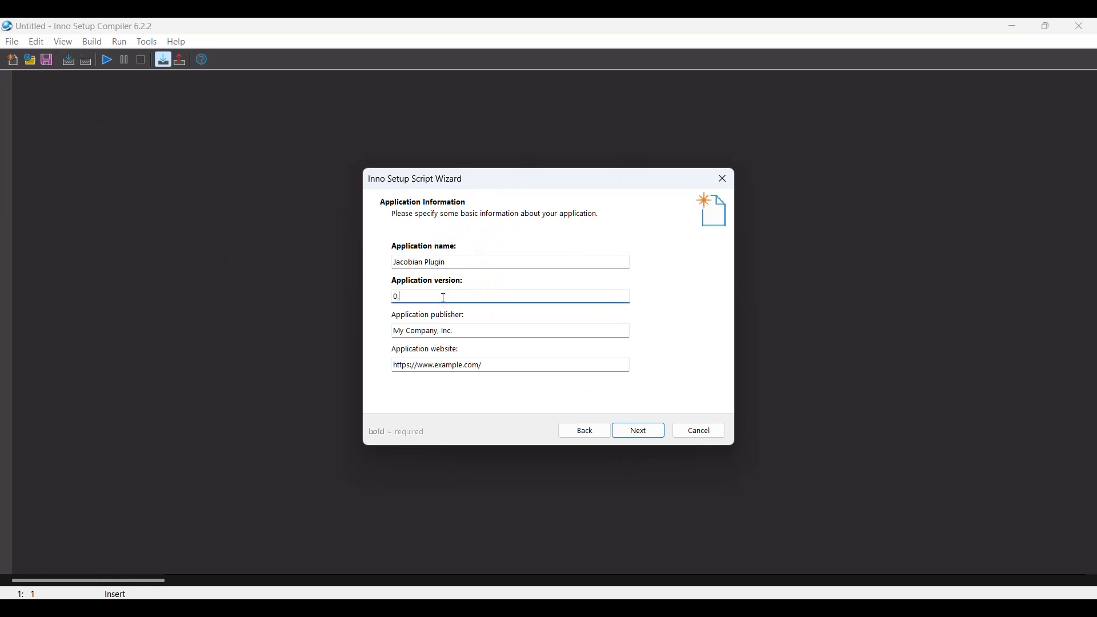
pyautogui.click(440, 332)
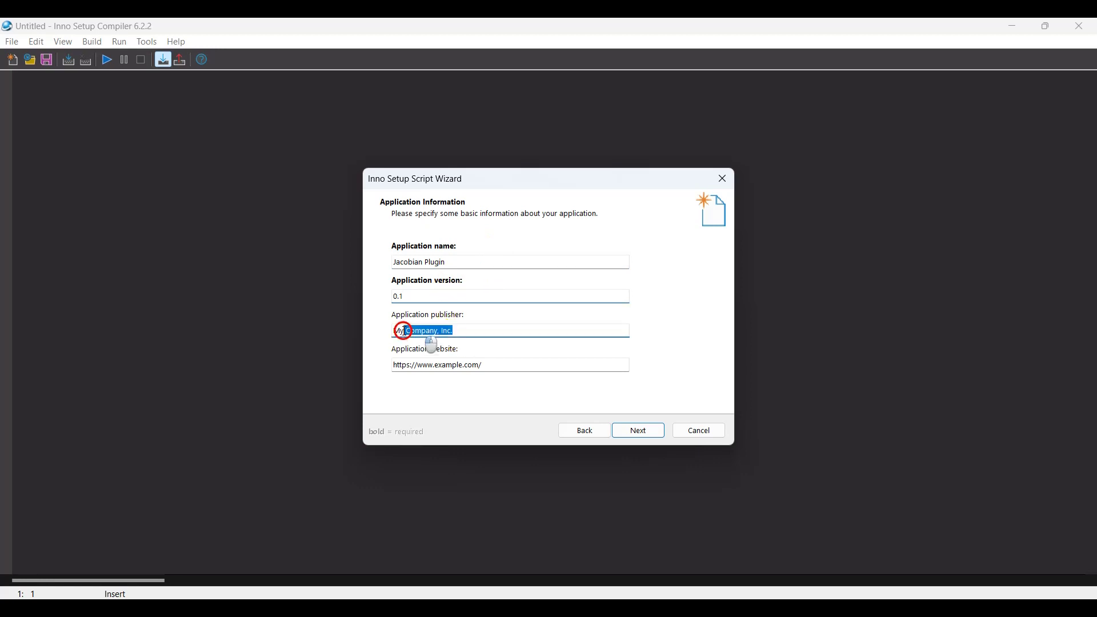
pyautogui.write('Jacobian Tech')
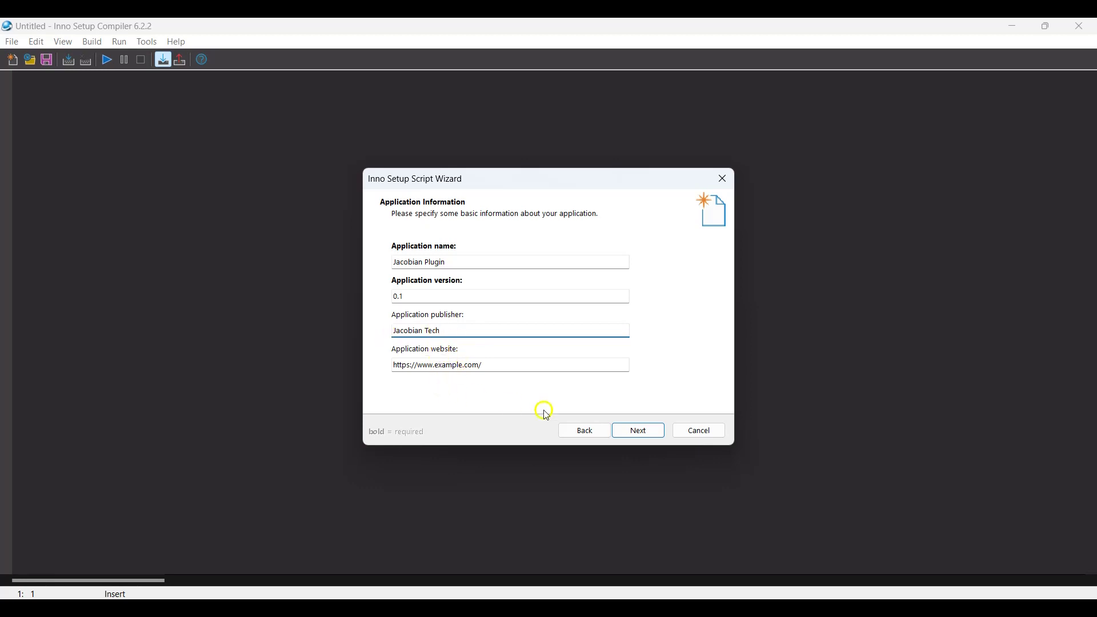
# Name the application folder "Jacobian" and disallow user changes to it, checking the name against the connector file's assembly path in Visual Studio
pyautogui.click(640, 433)
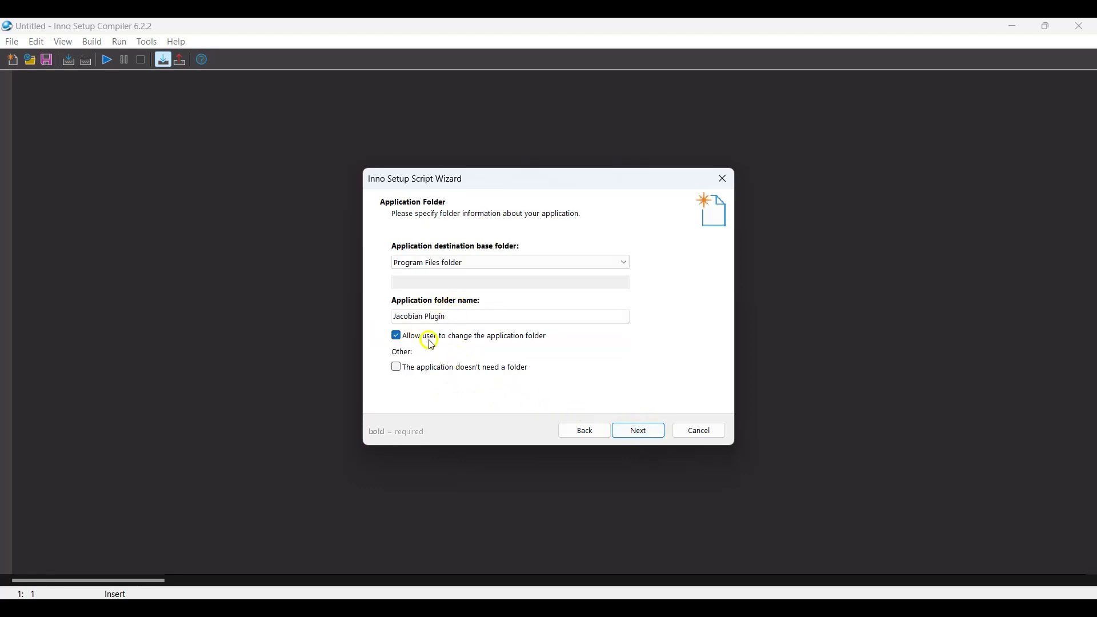
pyautogui.click(395, 336)
pyautogui.click(467, 318)
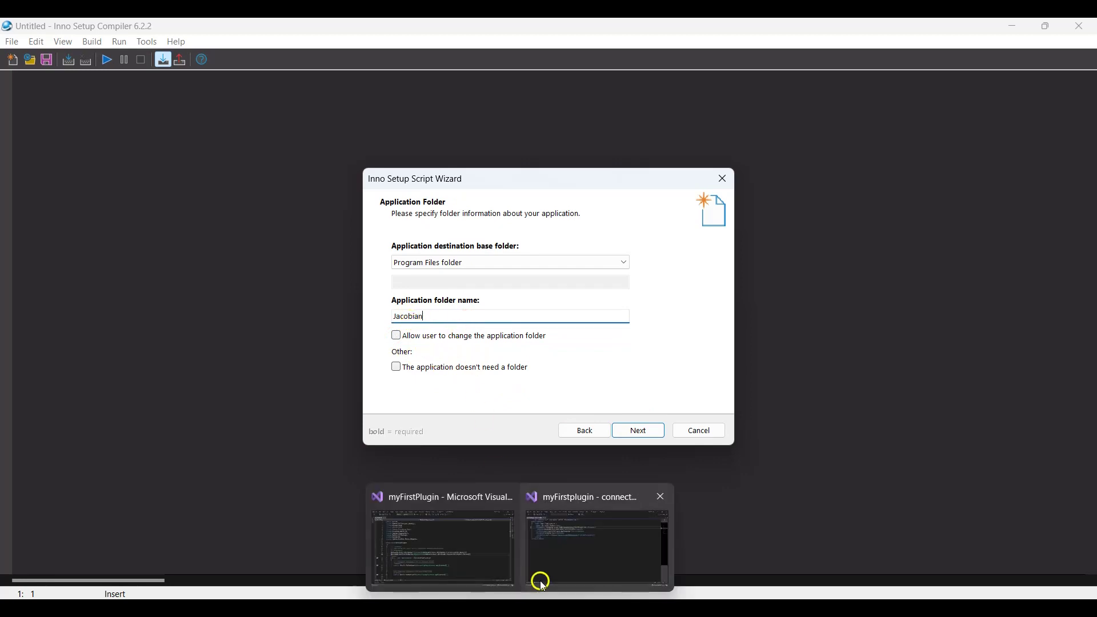
pyautogui.click(561, 554)
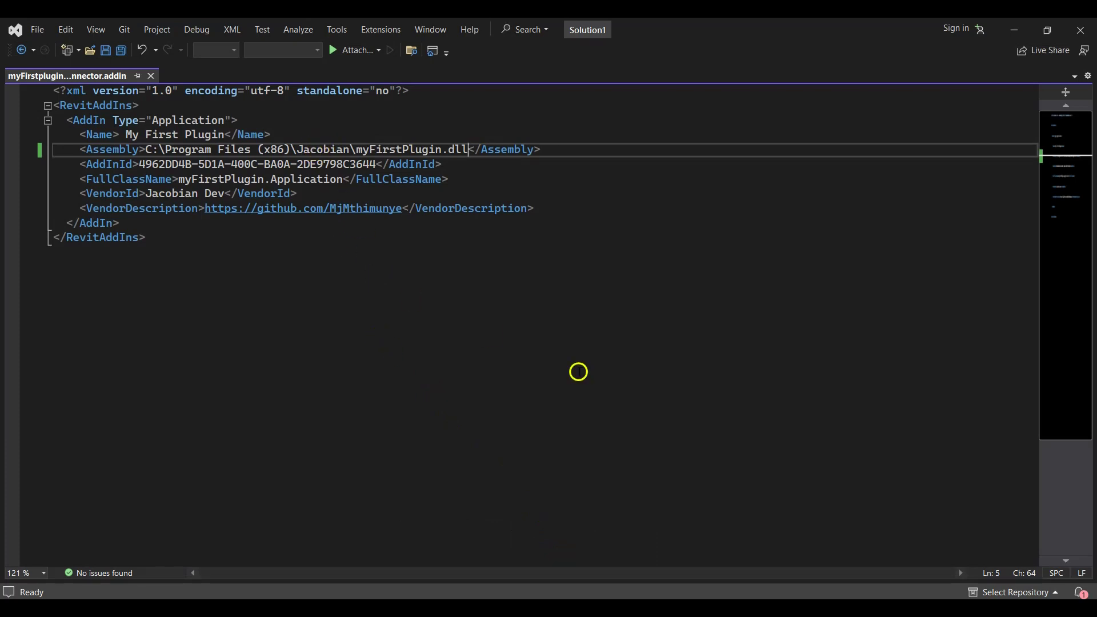
pyautogui.click(730, 591)
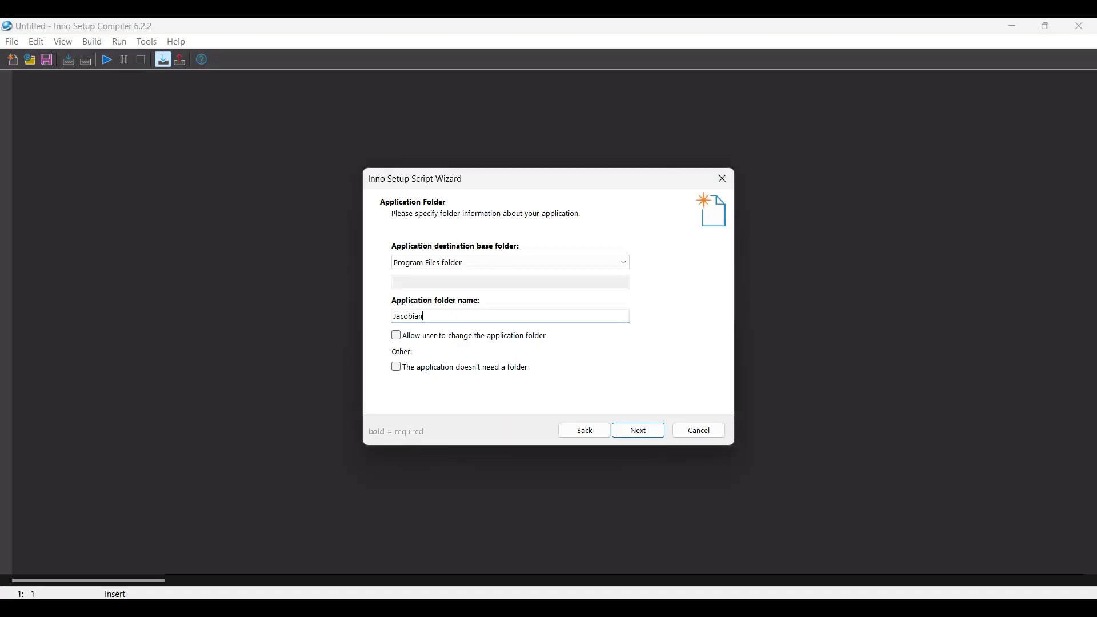
pyautogui.click(636, 431)
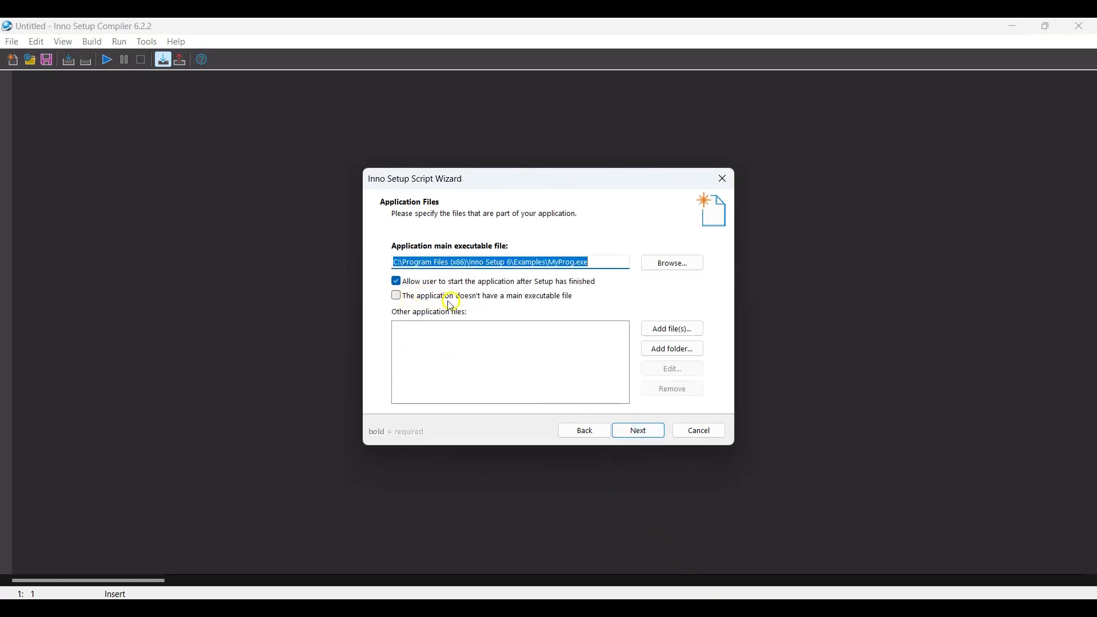
# Specify that the application has no main executable and add myFirstPlugin.dll from the project's bin\Release folder
pyautogui.click(397, 296)
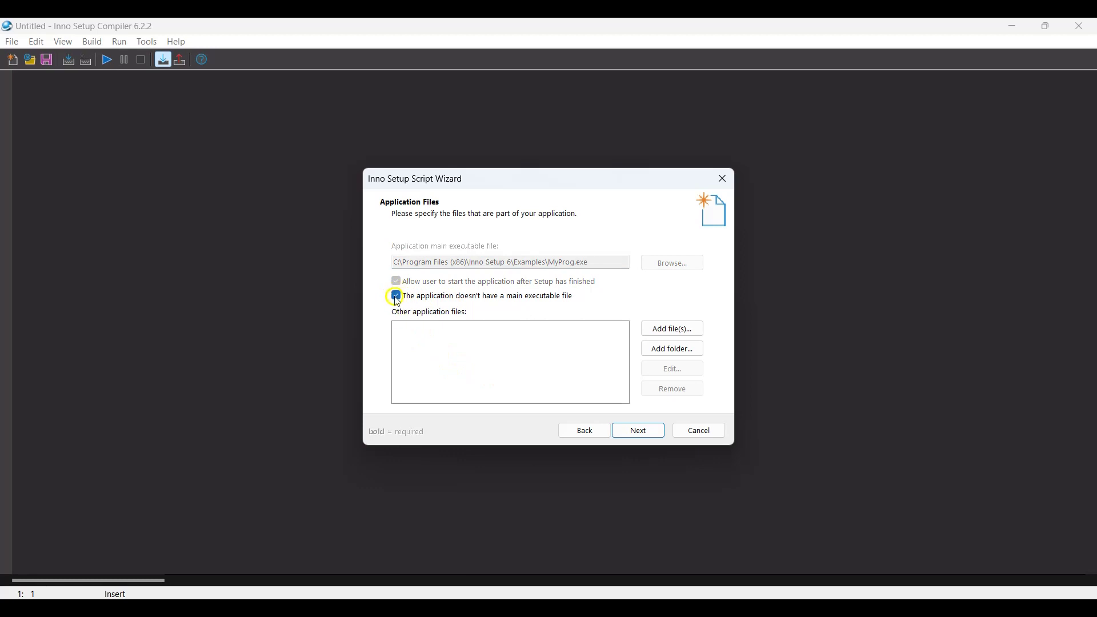
pyautogui.click(663, 328)
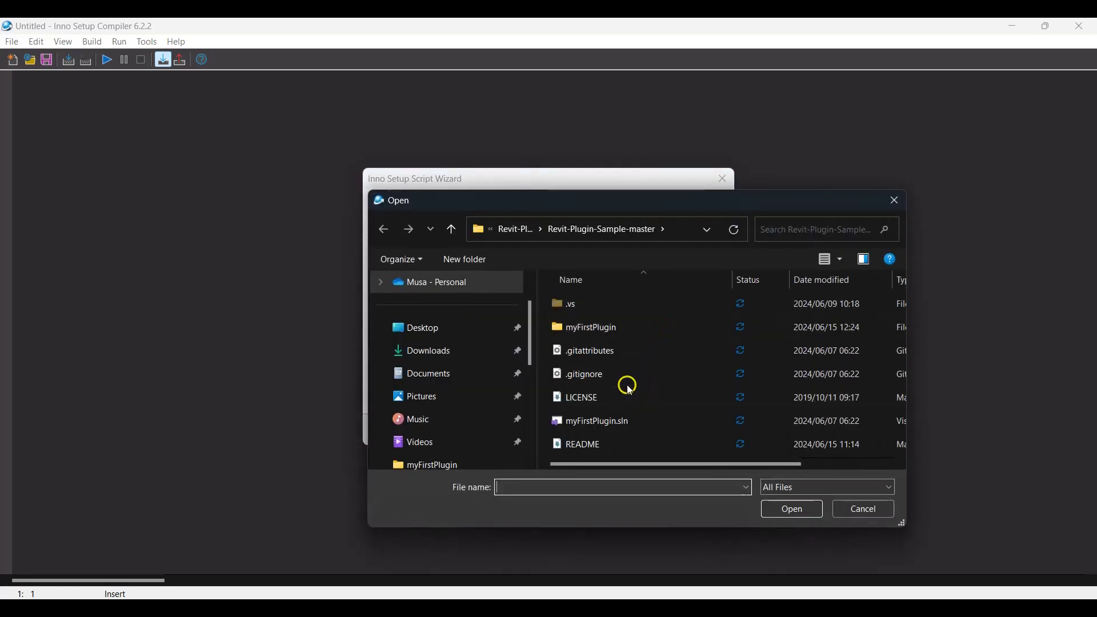
pyautogui.doubleClick(596, 328)
pyautogui.doubleClick(588, 306)
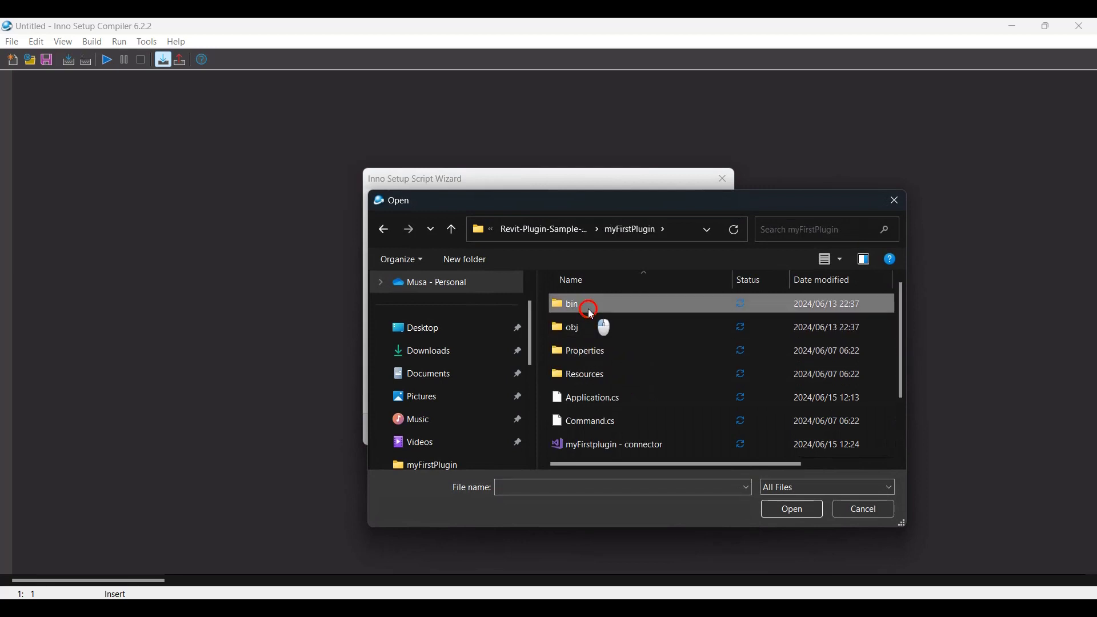
pyautogui.doubleClick(588, 321)
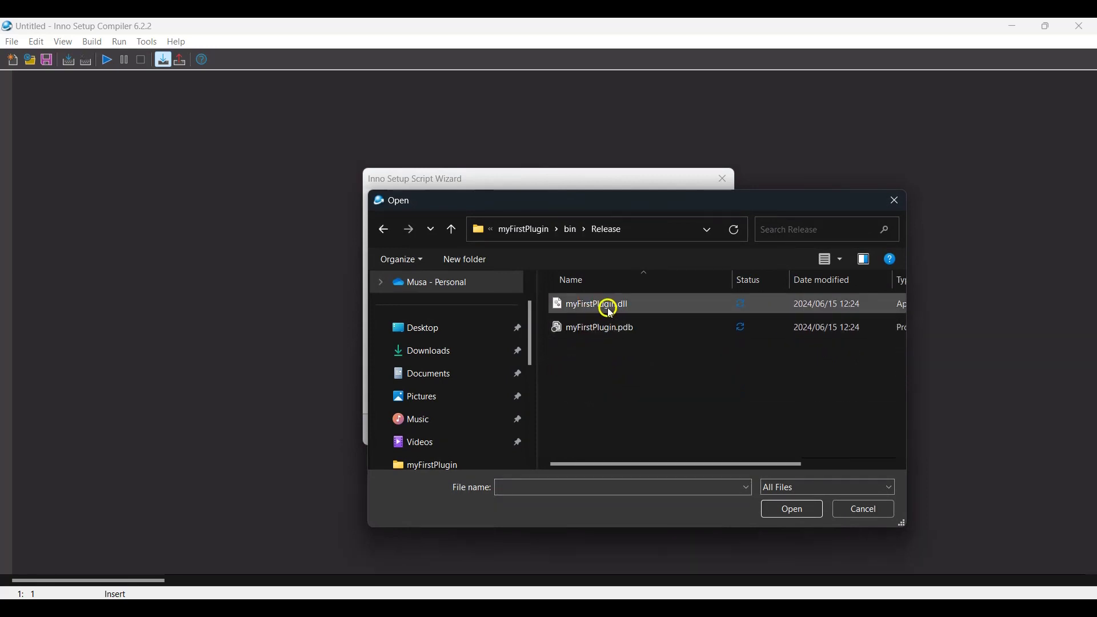
pyautogui.click(603, 306)
pyautogui.click(767, 507)
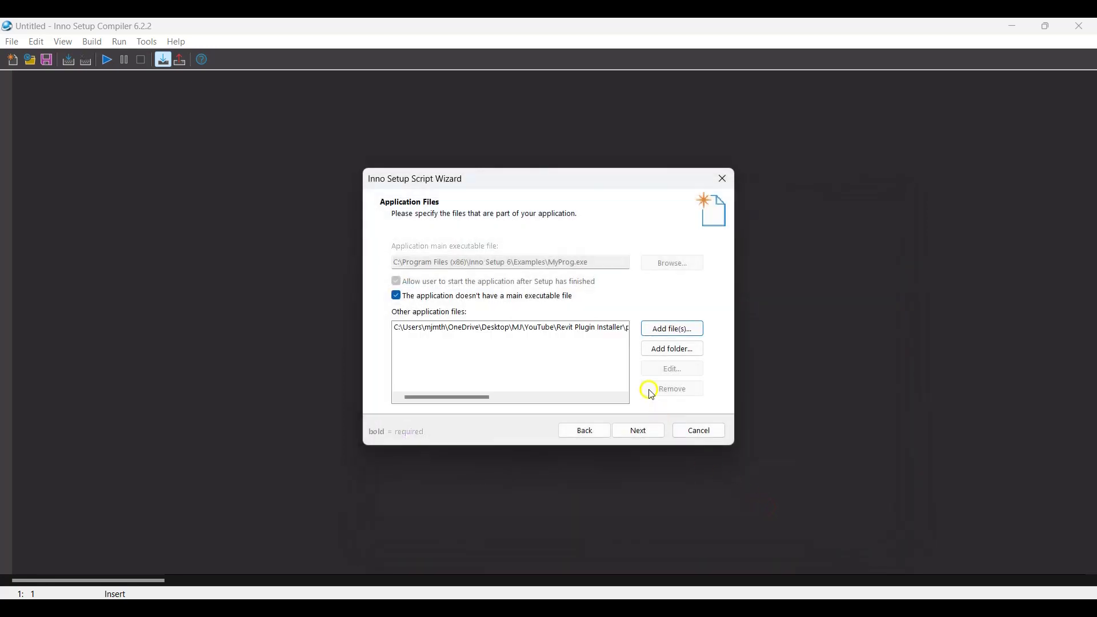
# Add the "myFirstplugin - connector" file from the myFirstPlugin folder to the other application files
pyautogui.click(668, 328)
pyautogui.click(451, 229)
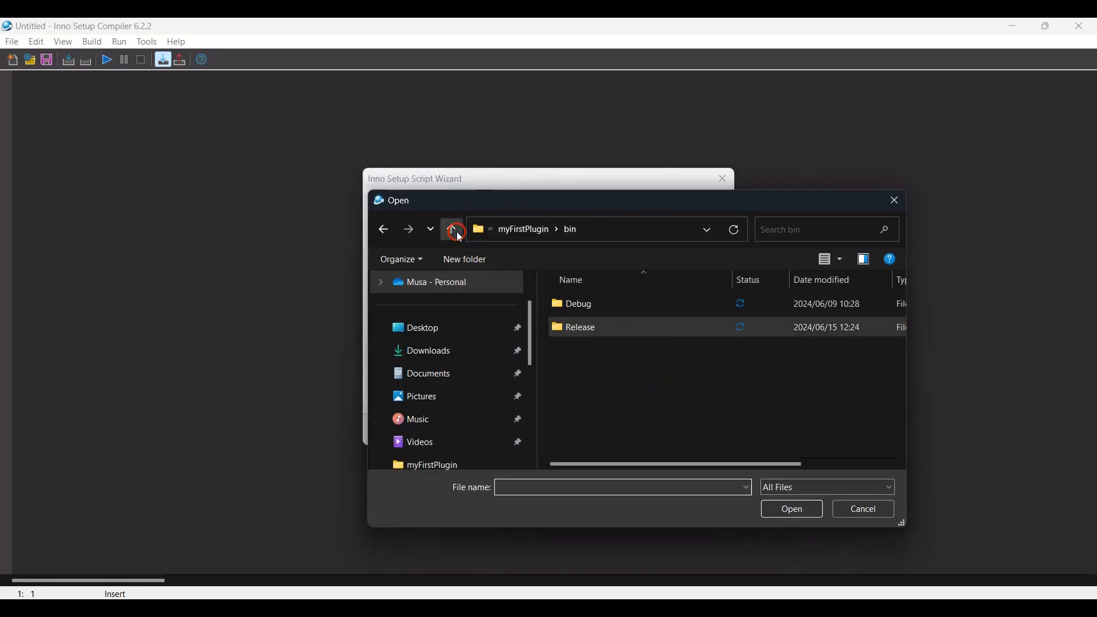
pyautogui.click(451, 229)
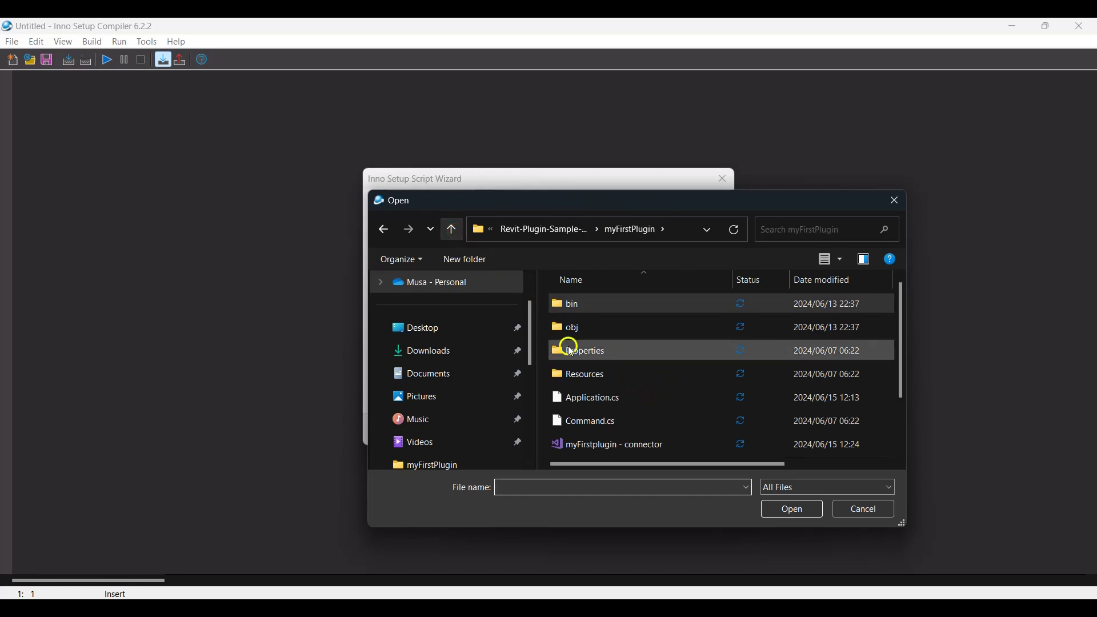
pyautogui.click(622, 444)
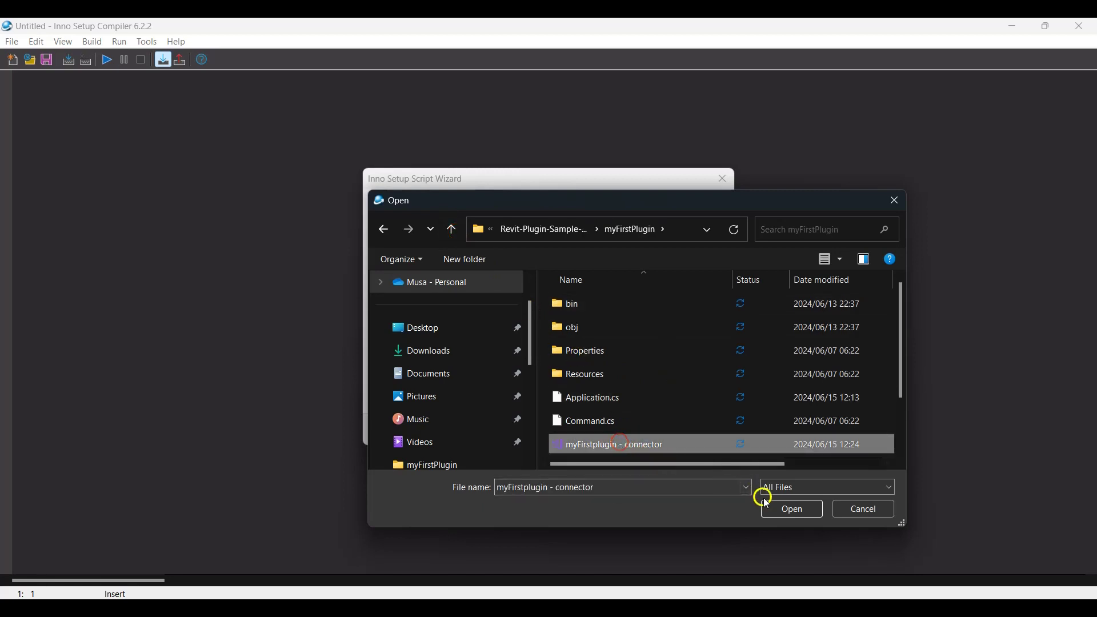
pyautogui.click(791, 508)
# Add the jacobian file from the Resources folder to the application files and continue to the application shortcuts
pyautogui.click(667, 330)
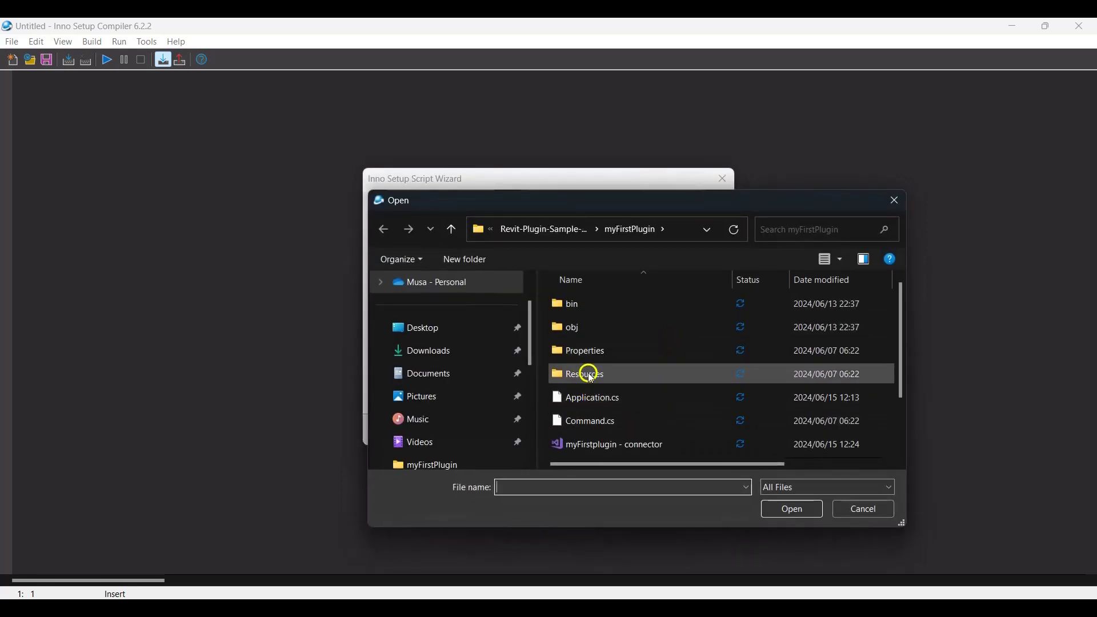
pyautogui.doubleClick(587, 374)
pyautogui.click(589, 338)
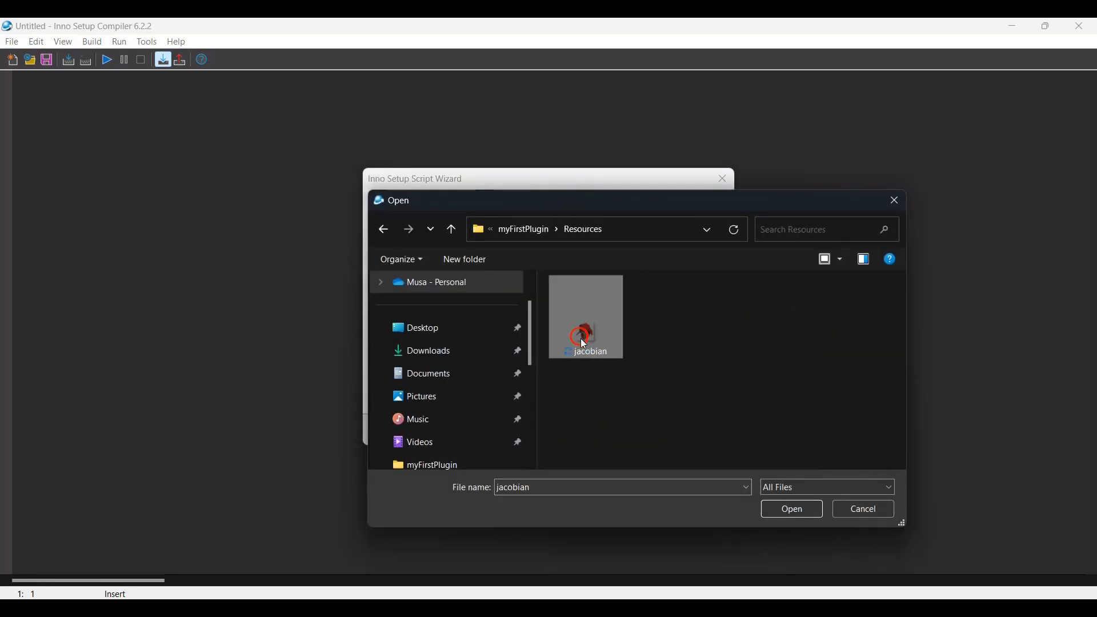
pyautogui.click(776, 507)
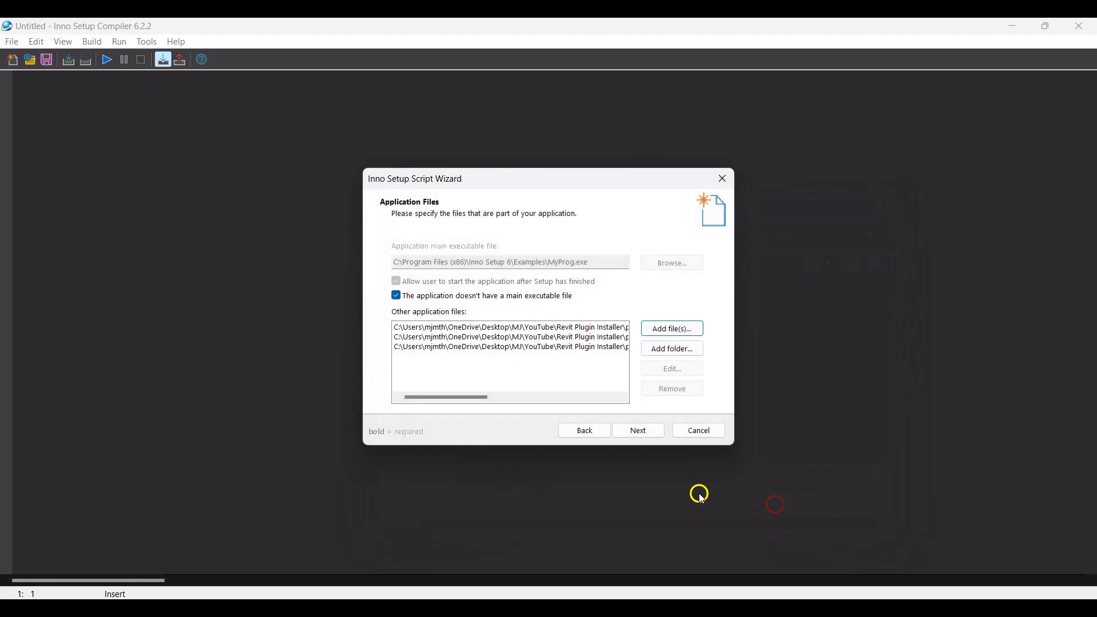
pyautogui.click(630, 428)
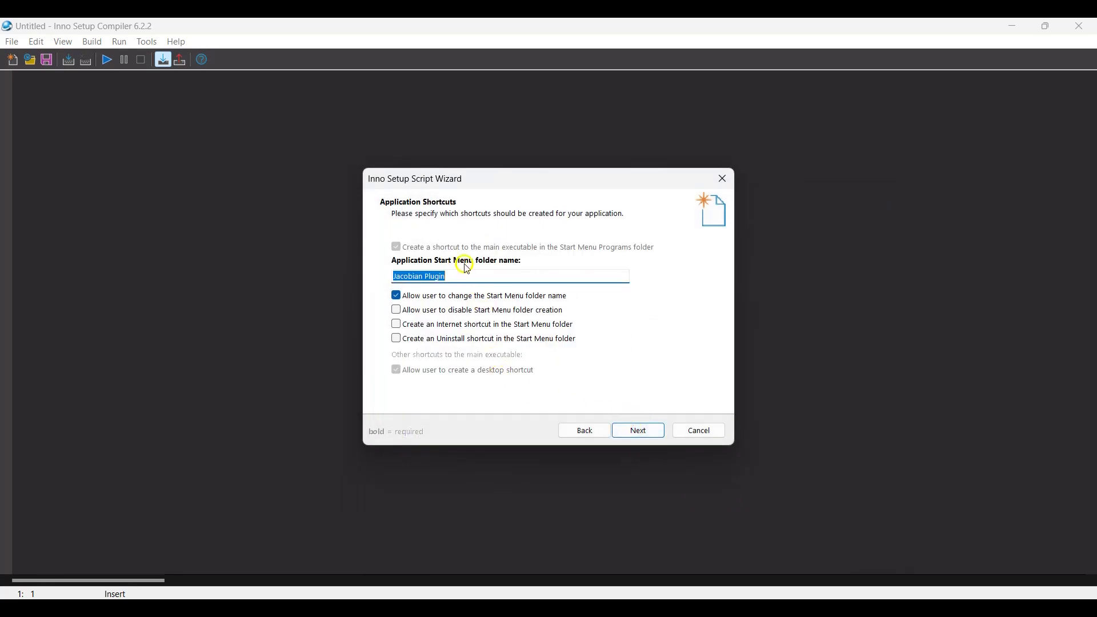
# Disallow changing the Start Menu folder name and enable an Uninstall shortcut in the Start Menu folder
pyautogui.click(396, 296)
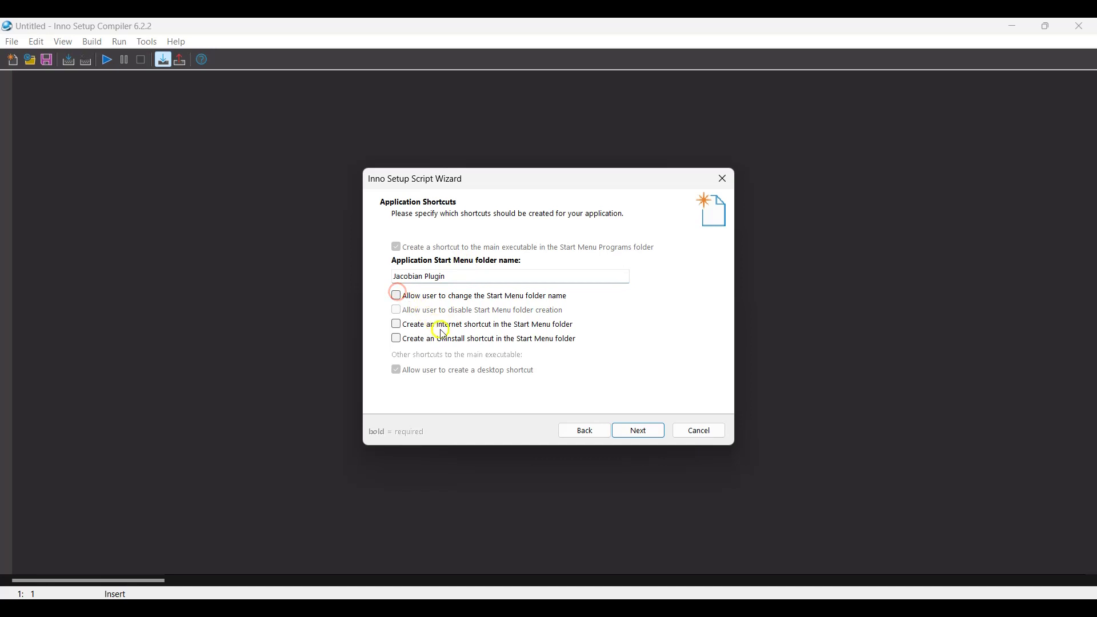
pyautogui.click(396, 338)
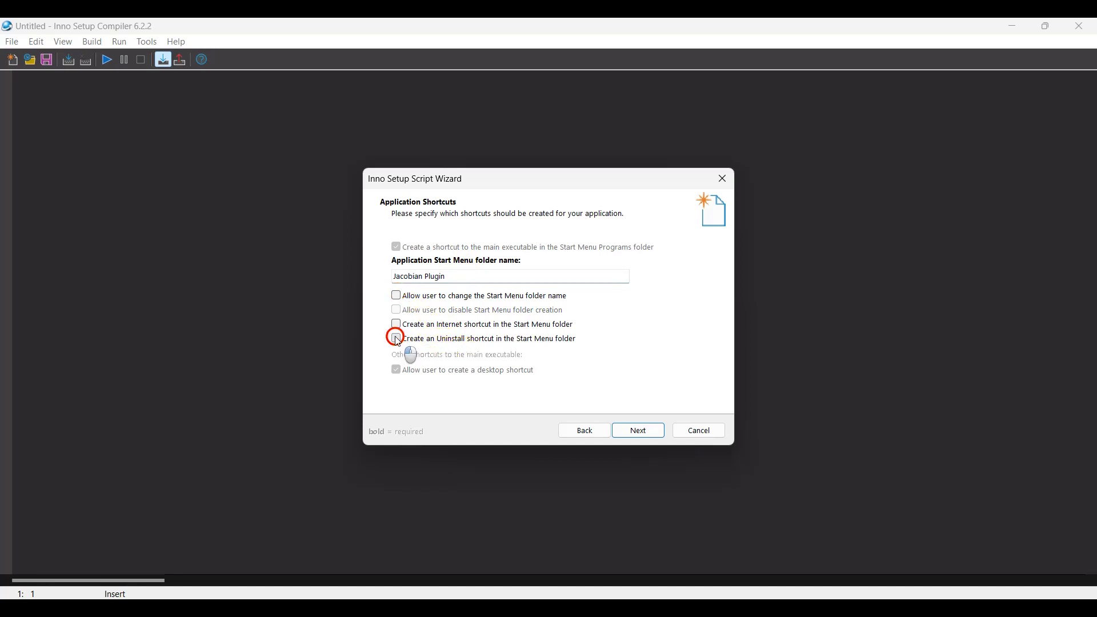
pyautogui.click(633, 433)
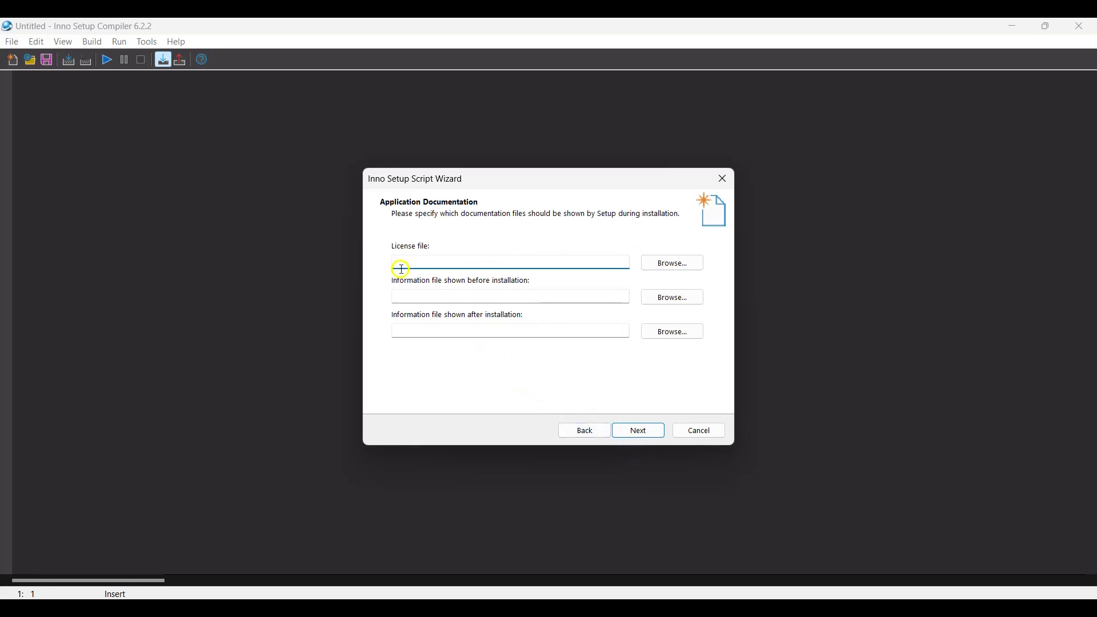
# Set the license file to LICENSE from the Revit-Plugin-Sample-master folder, showing all file types
pyautogui.click(664, 264)
pyautogui.click(454, 236)
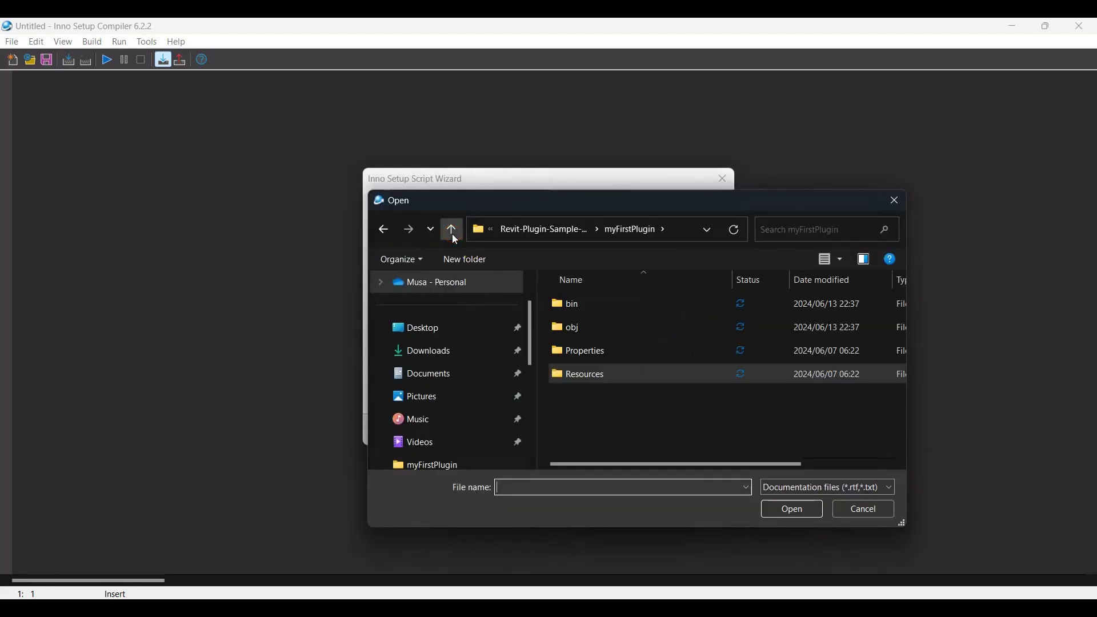
pyautogui.click(451, 231)
pyautogui.click(788, 486)
pyautogui.click(793, 513)
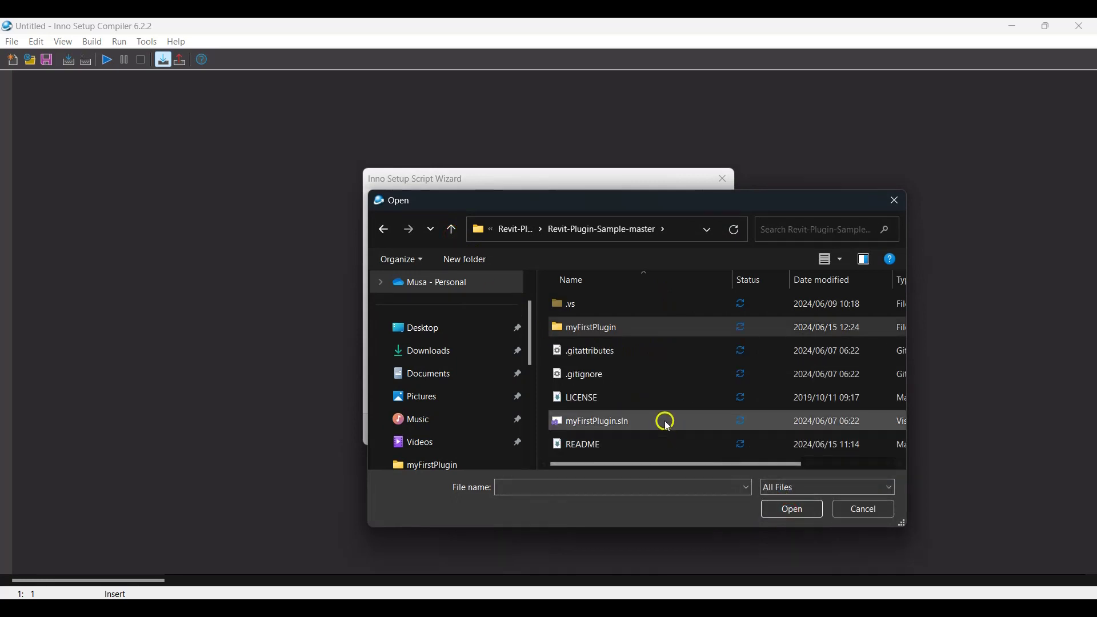
pyautogui.click(584, 395)
pyautogui.click(791, 506)
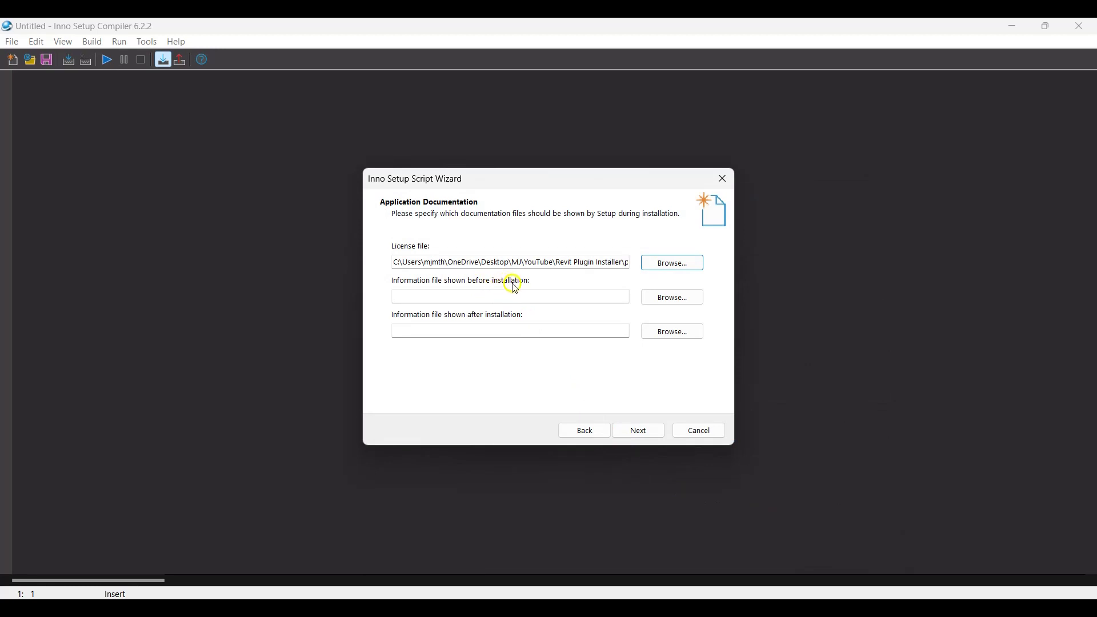
# Use README from the Revit-Plugin-Sample-master folder as the information file shown before installation
pyautogui.click(667, 299)
pyautogui.click(794, 487)
pyautogui.click(791, 517)
pyautogui.click(589, 444)
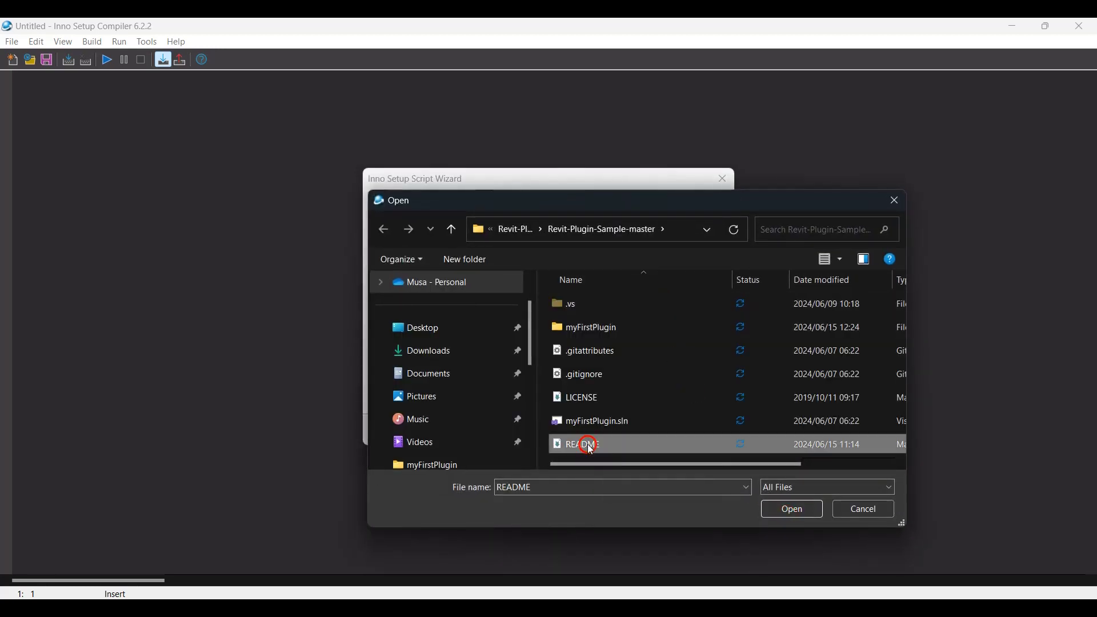
pyautogui.click(791, 508)
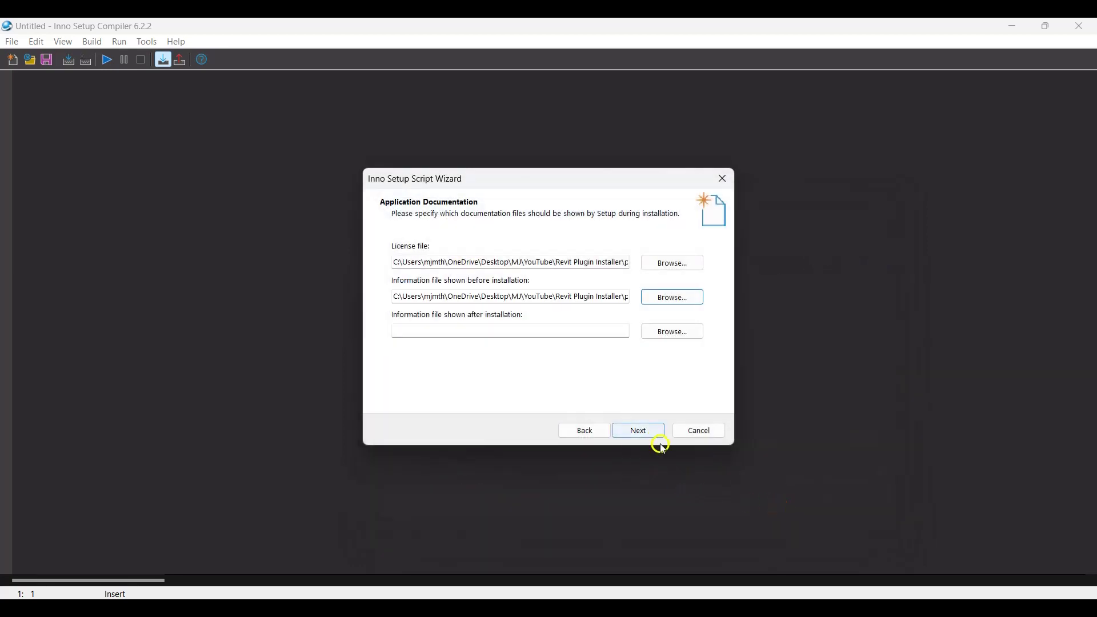
# Accept administrative install mode for all users and English as the setup language, continuing to the compiler settings
pyautogui.click(628, 431)
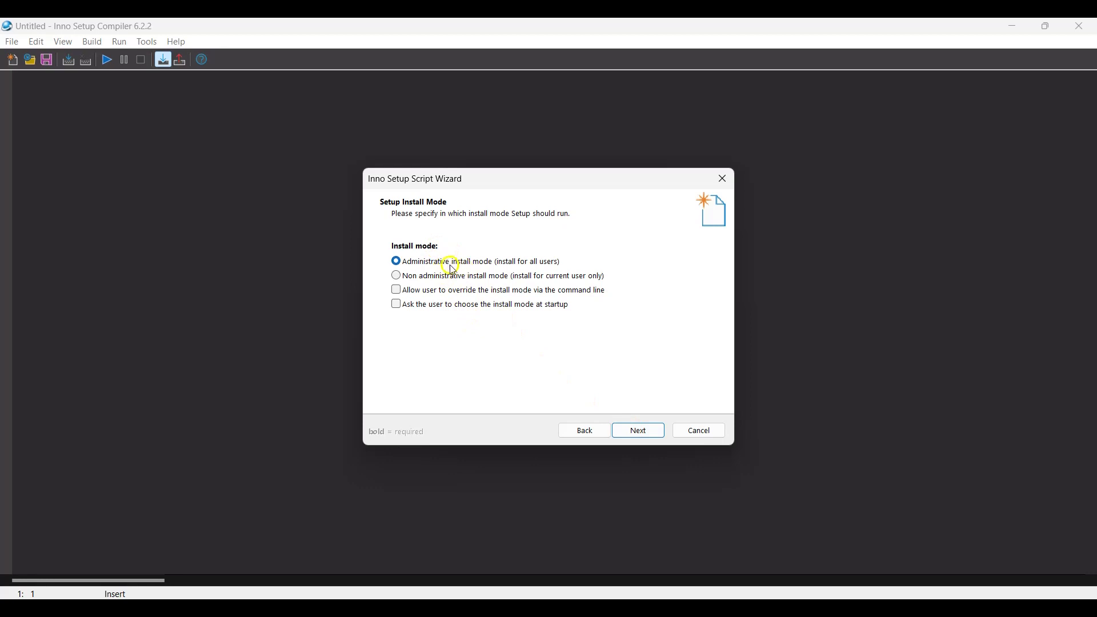
pyautogui.click(642, 432)
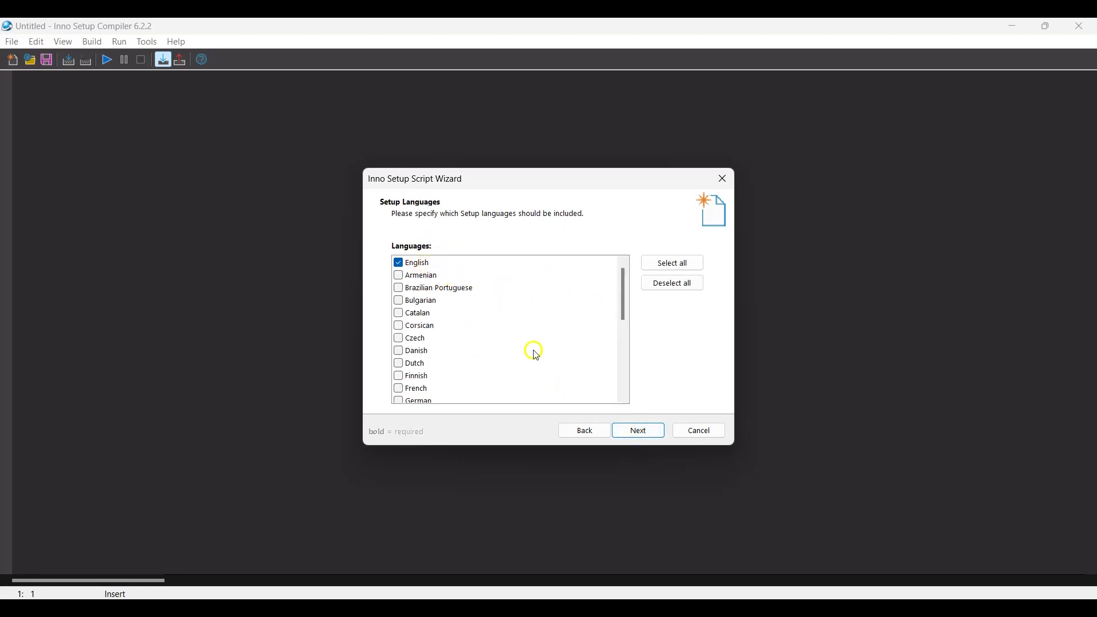
pyautogui.click(636, 431)
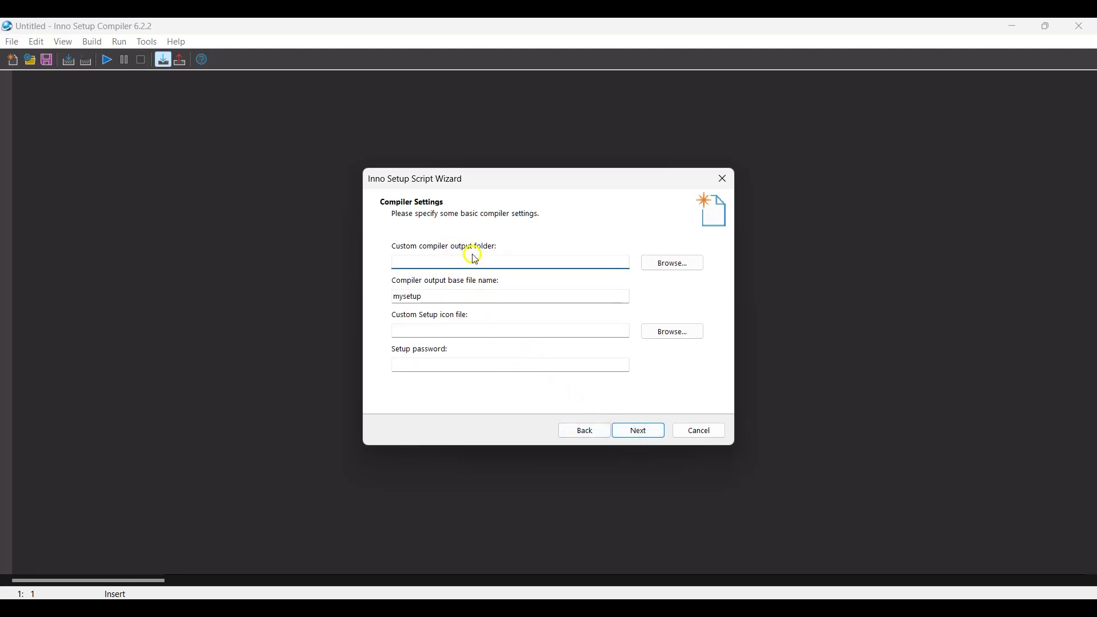
# Create a JacobianPluginInstaller folder inside Documents and use it as the custom compiler output folder
pyautogui.click(662, 263)
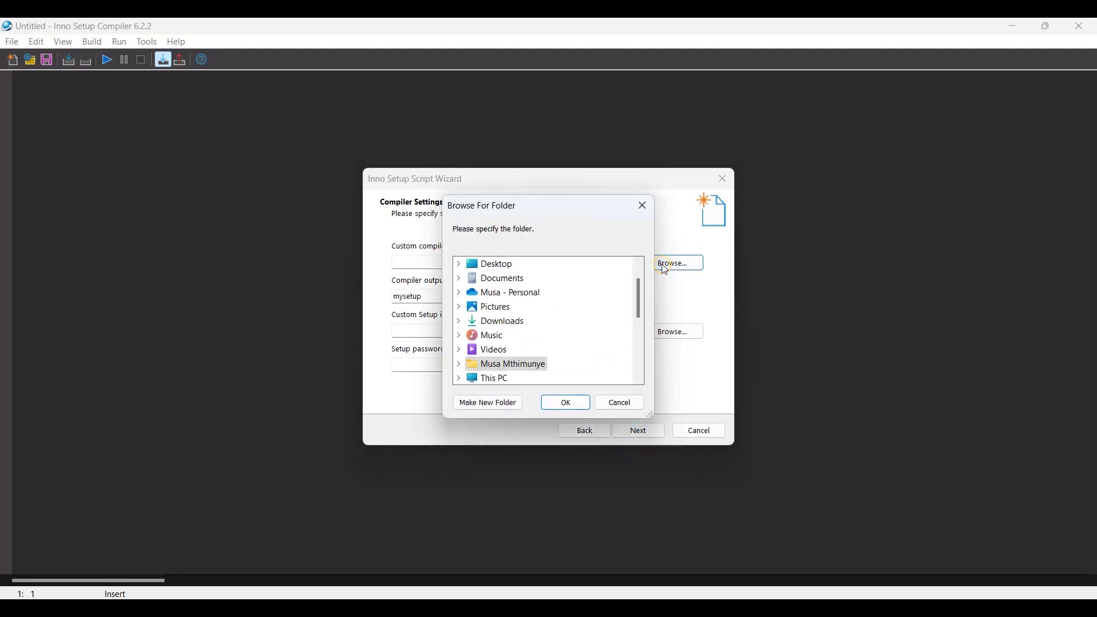
pyautogui.click(509, 280)
pyautogui.click(498, 401)
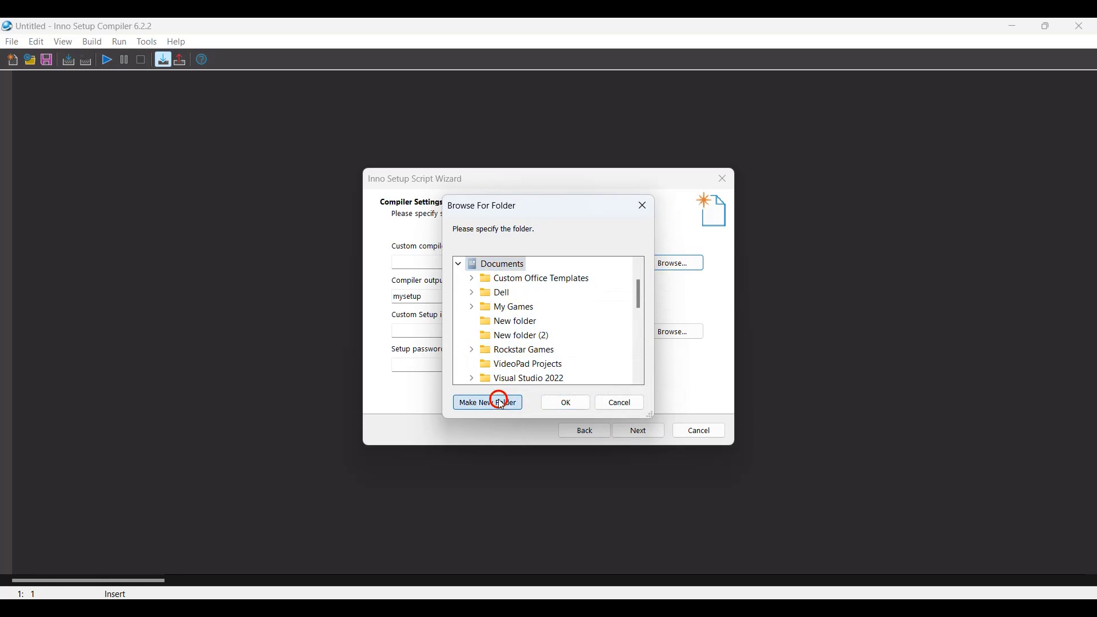
pyautogui.write('JacobianPluginInst')
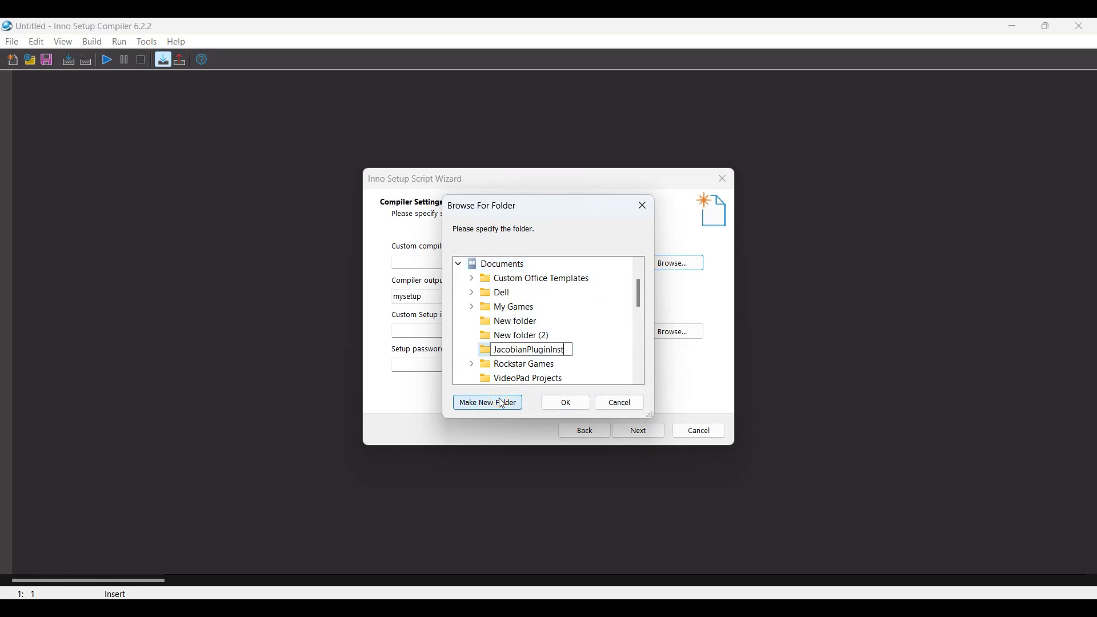
pyautogui.write('aller')
pyautogui.press('Return')
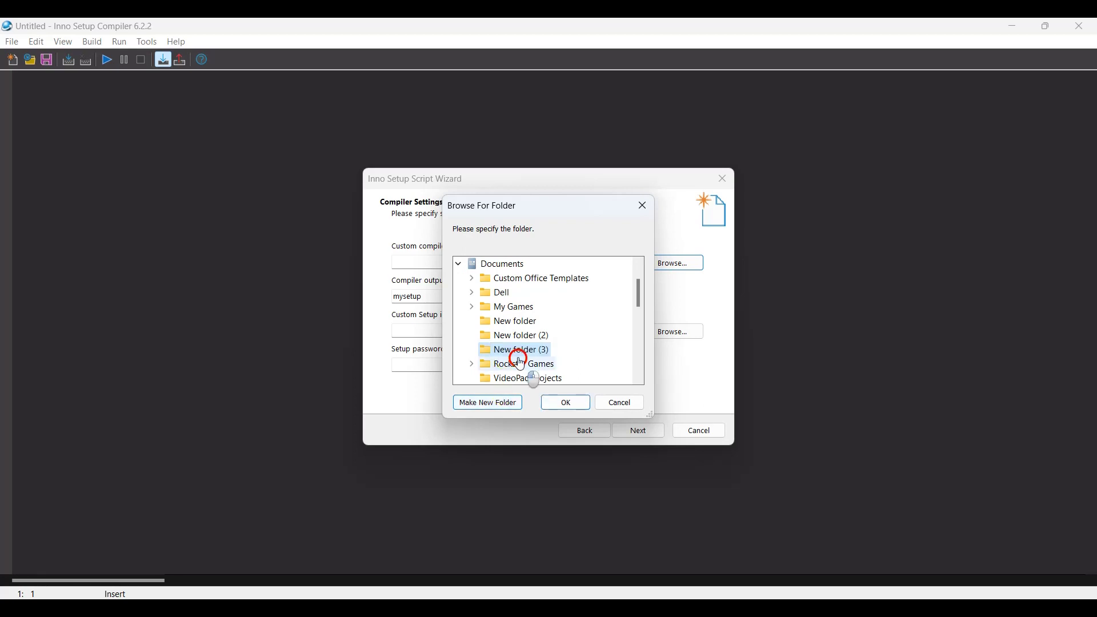
pyautogui.click(566, 402)
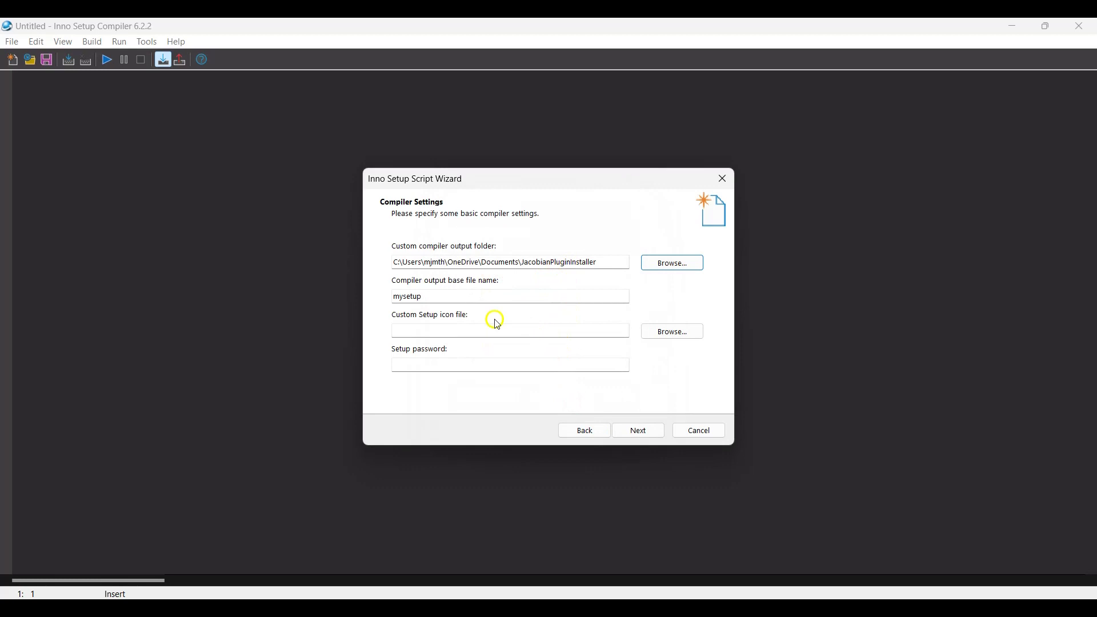
# Set the compiler output base name to JacobianPlugin and use jacobian.ico from myFirstPlugin's Resources folder as the setup icon
pyautogui.doubleClick(464, 295)
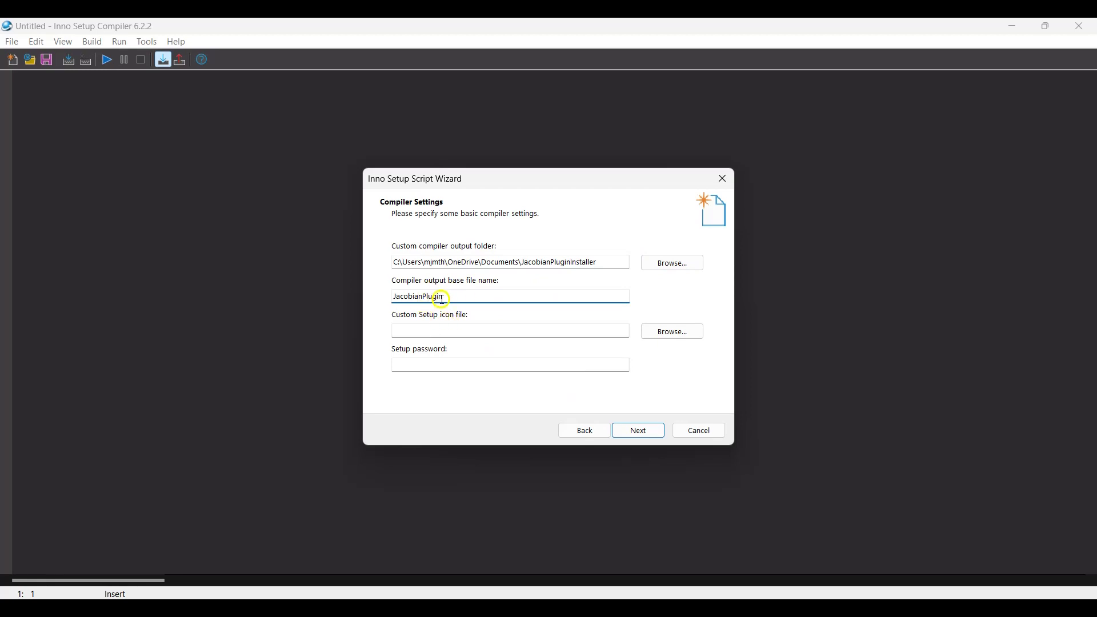
pyautogui.click(662, 331)
pyautogui.doubleClick(607, 334)
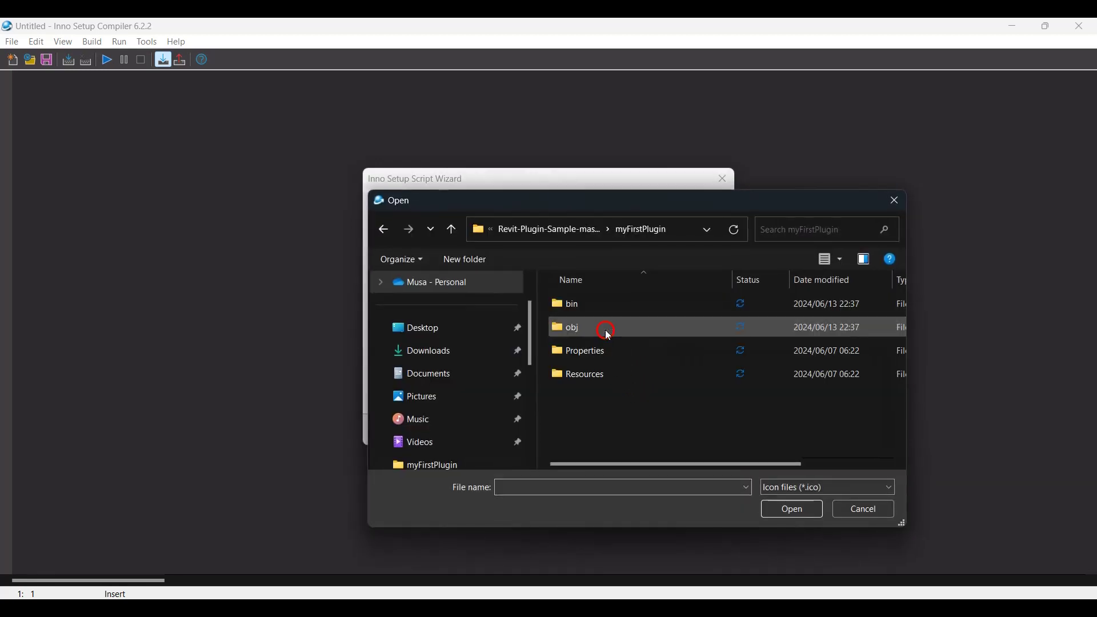
pyautogui.doubleClick(591, 375)
pyautogui.doubleClick(597, 338)
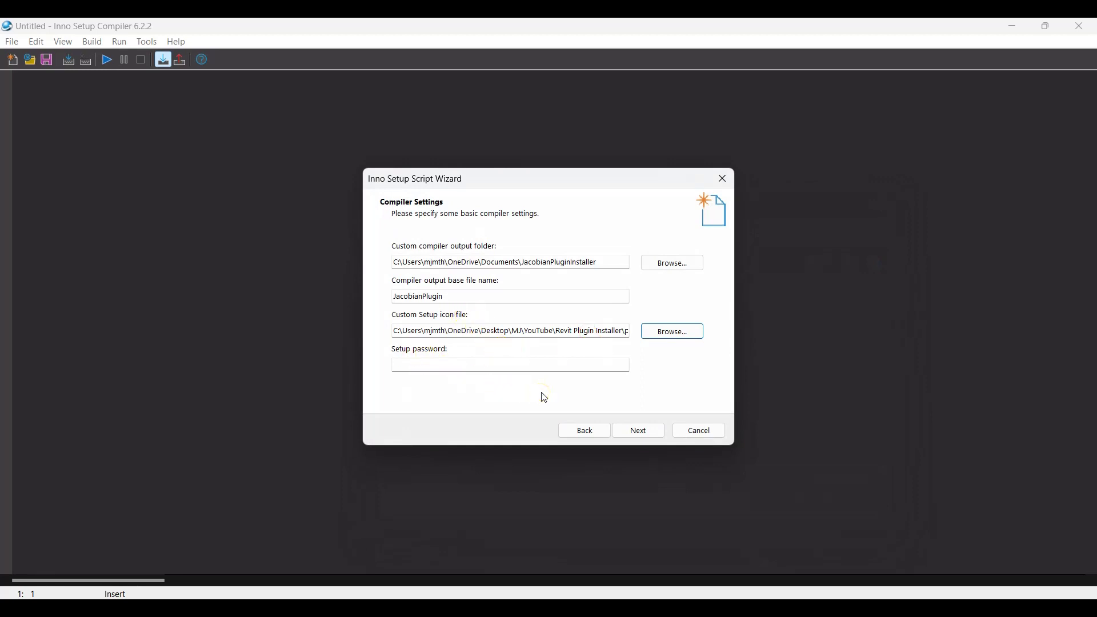
pyautogui.click(639, 431)
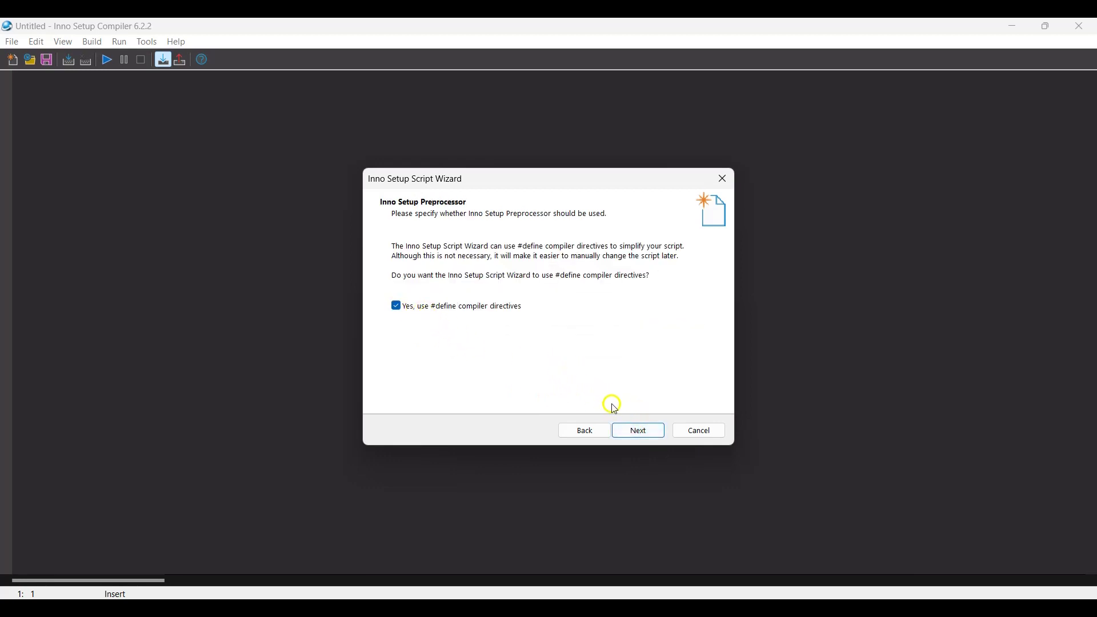
# Keep the #define compiler directives enabled and finish the wizard, declining to compile the generated script
pyautogui.click(638, 431)
pyautogui.click(640, 432)
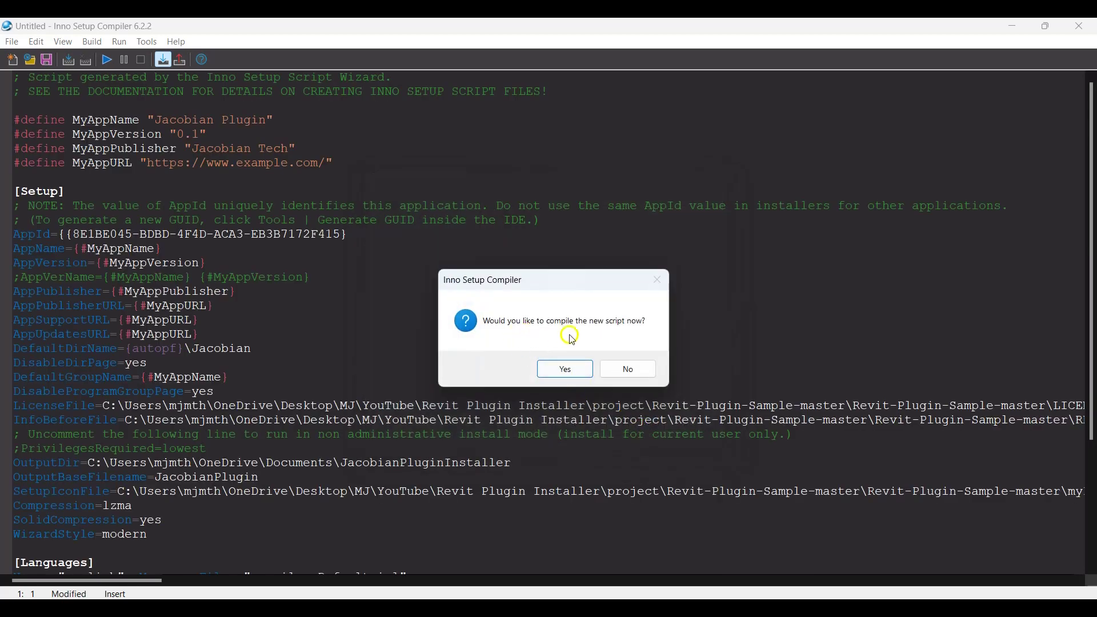
pyautogui.click(630, 370)
# In the Files section, set the connector.addin entry's DestDir to "C:\ProgramData\Autodesk\Revit\Addins\2025"
pyautogui.scroll(-4, 607, 436)
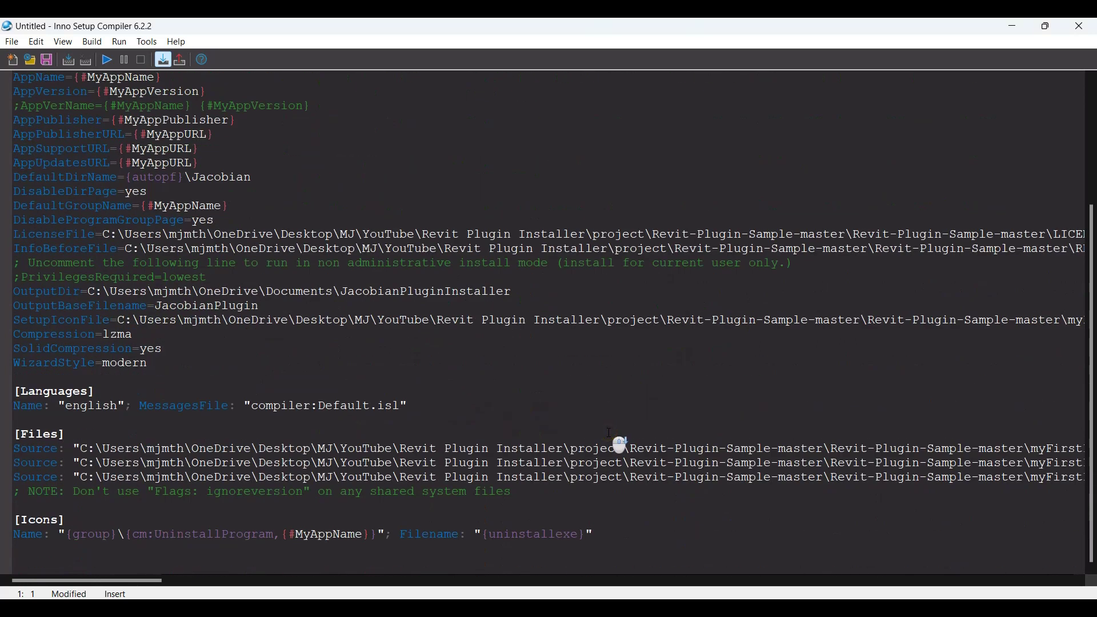
pyautogui.moveTo(125, 586); pyautogui.dragTo(236, 587)
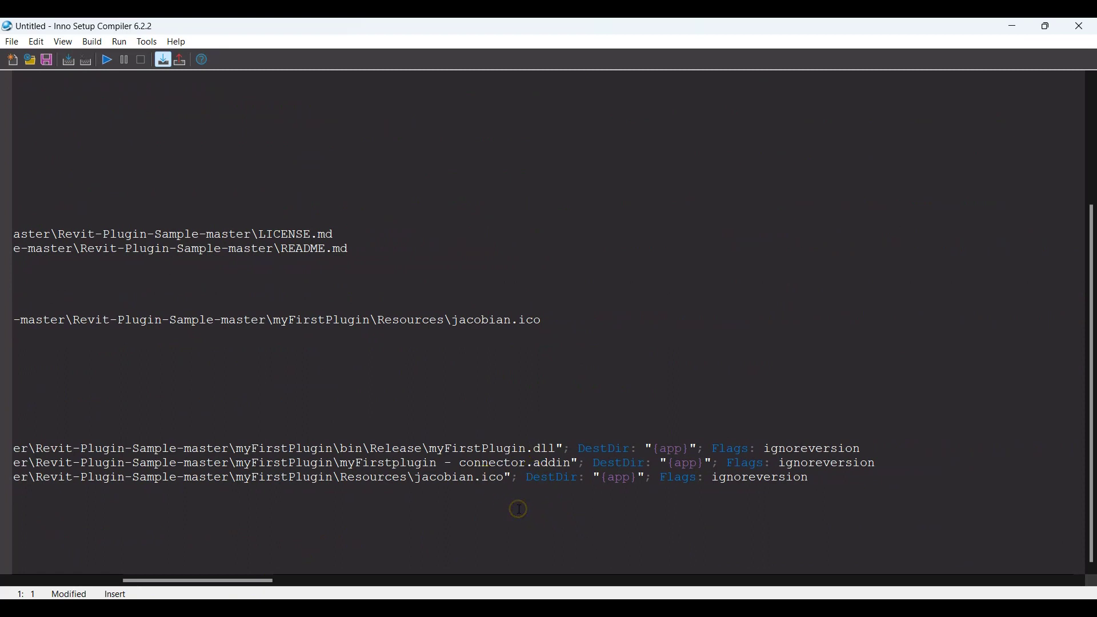
pyautogui.moveTo(715, 467); pyautogui.dragTo(599, 461)
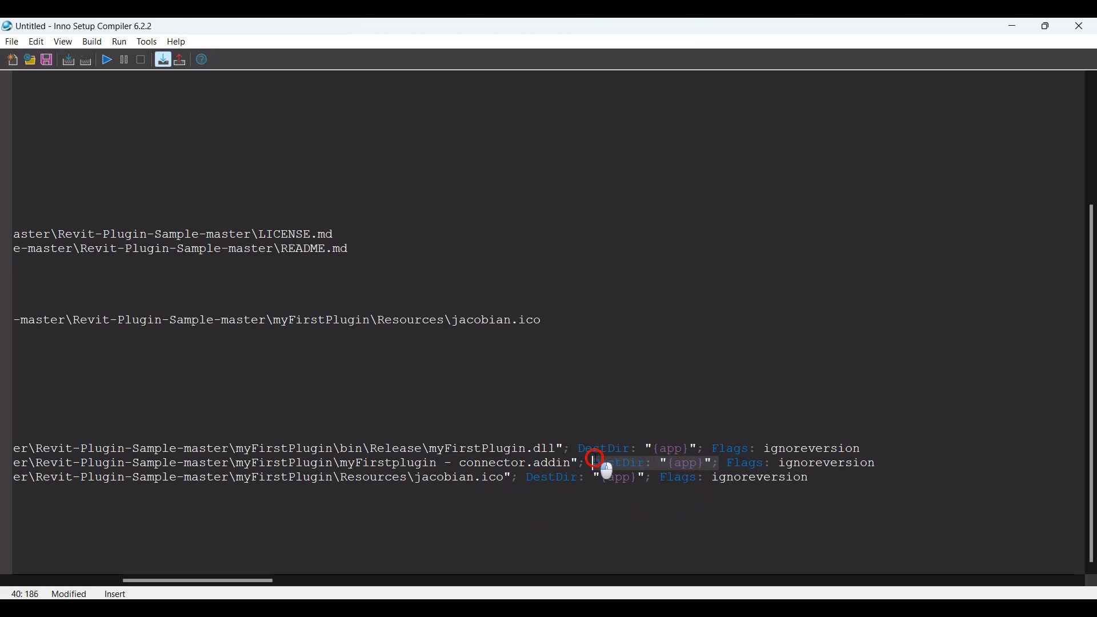
pyautogui.write('DestDir: "C:\\ProgramData\\Autodesk\\Revit\\Addins\\2025";')
# Set the DestDir of the jacobian.ico source entry to "{app}\Resources"
pyautogui.moveTo(249, 580); pyautogui.dragTo(290, 581)
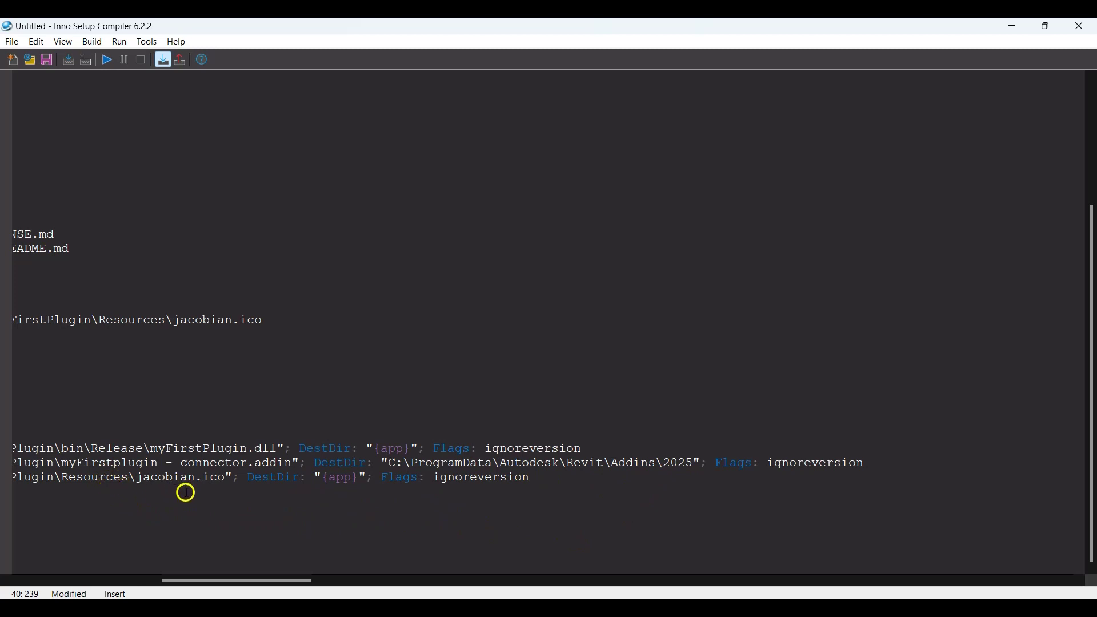
pyautogui.click(363, 481)
pyautogui.write('\\')
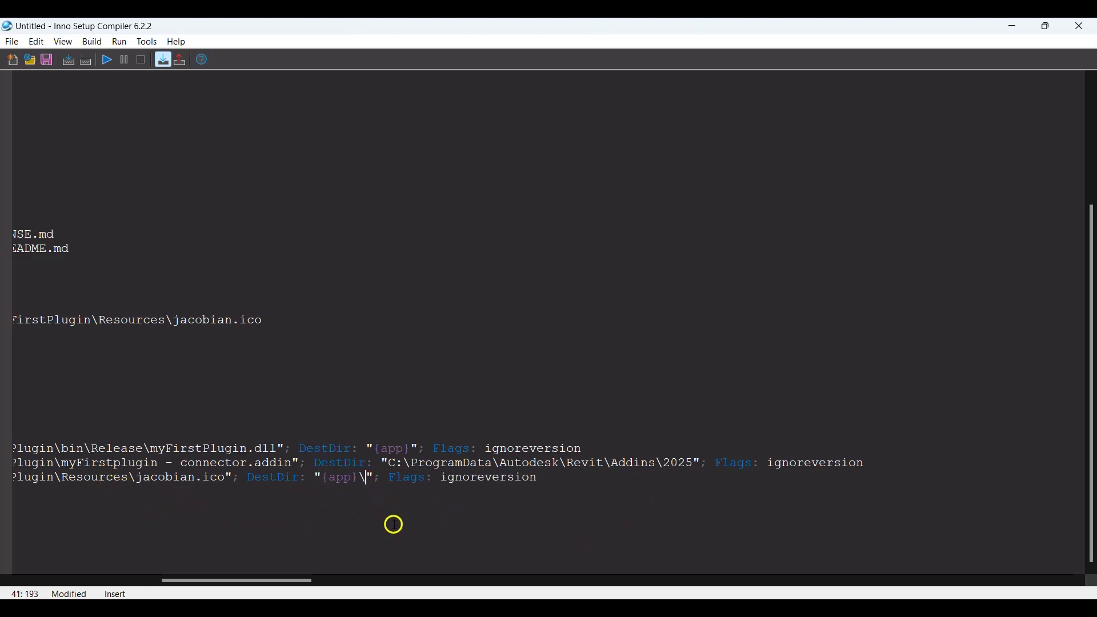
pyautogui.write('Reso')
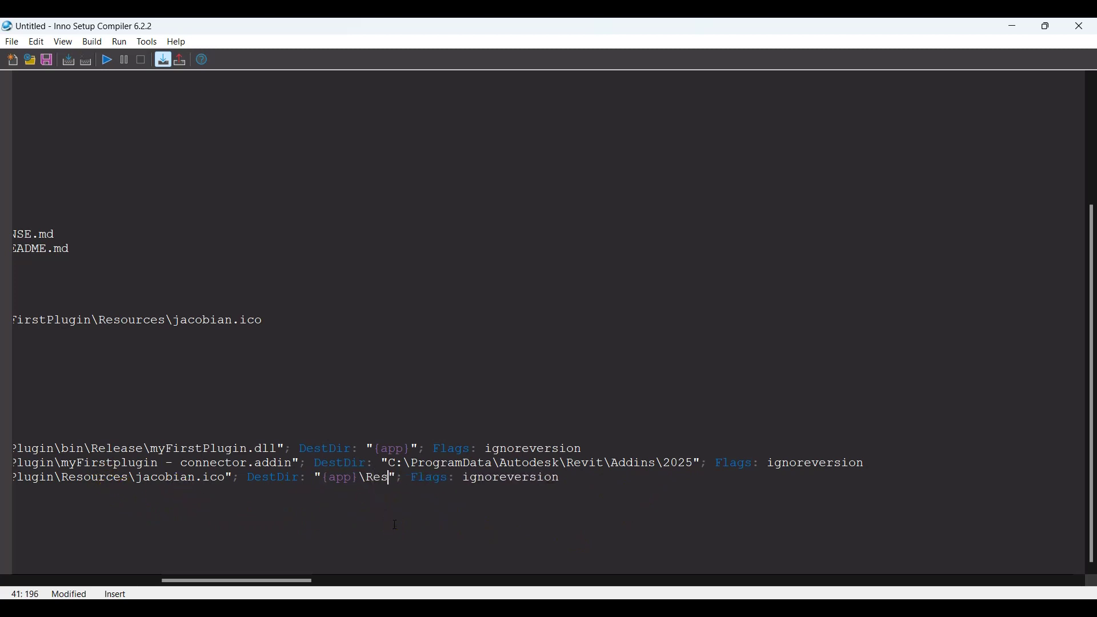
pyautogui.write('urces')
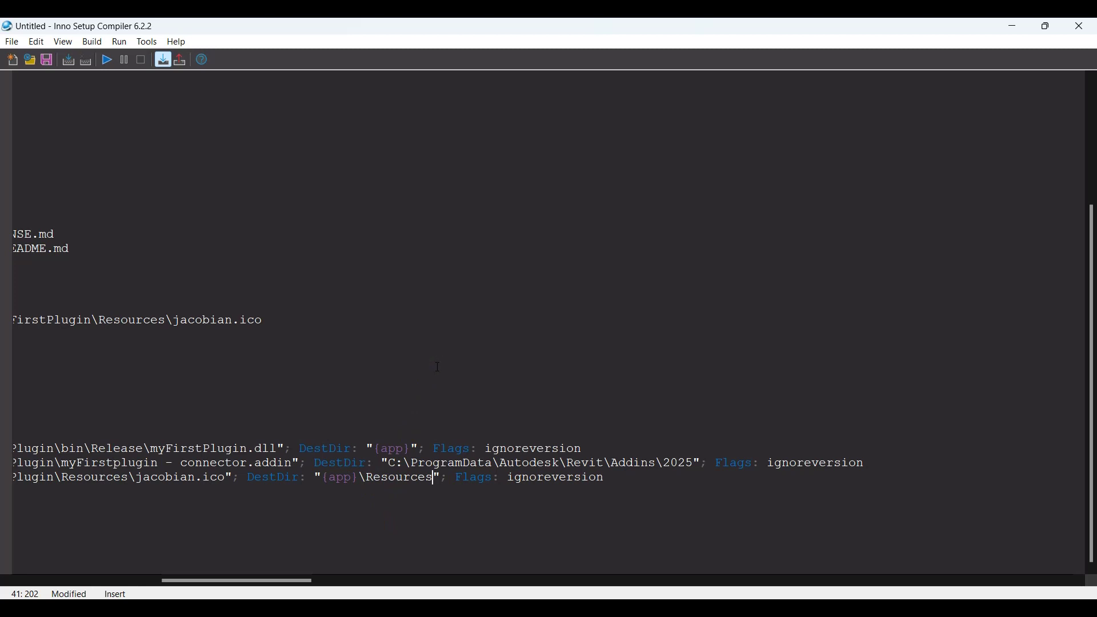
# Compile and run the script without saving it, and open the JacobianPluginInstaller output folder in File Explorer
pyautogui.click(107, 60)
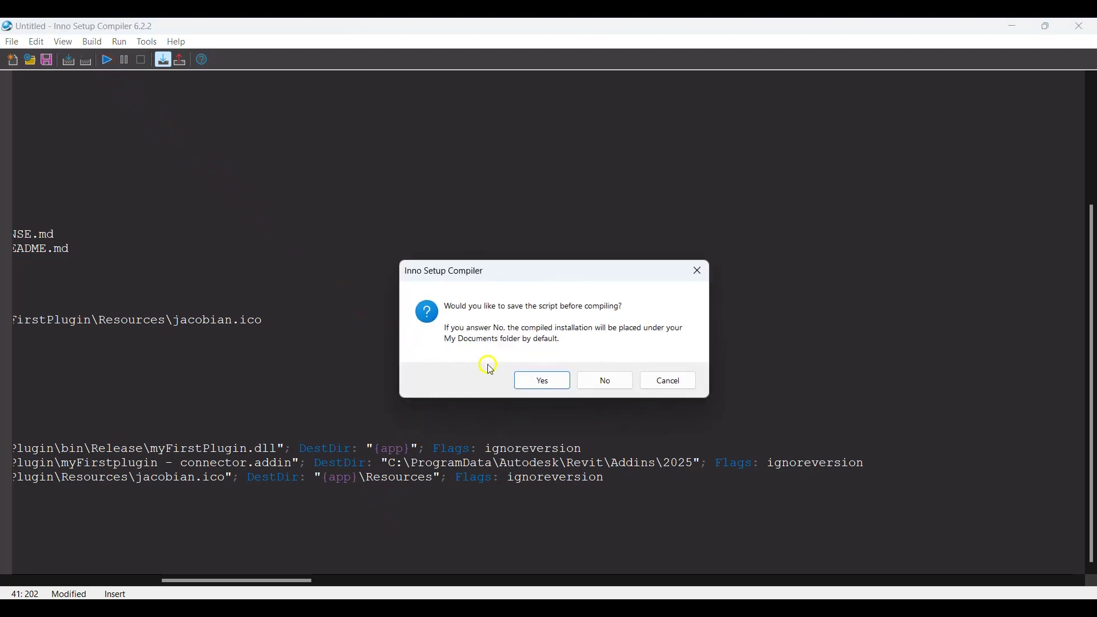
pyautogui.click(606, 380)
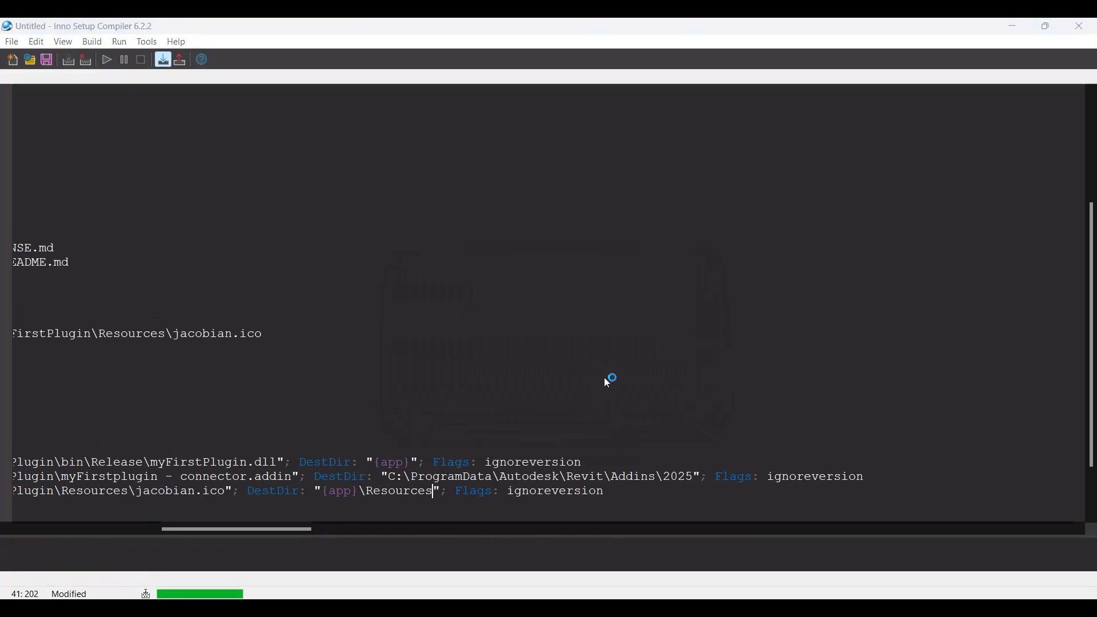
pyautogui.rightClick(457, 610)
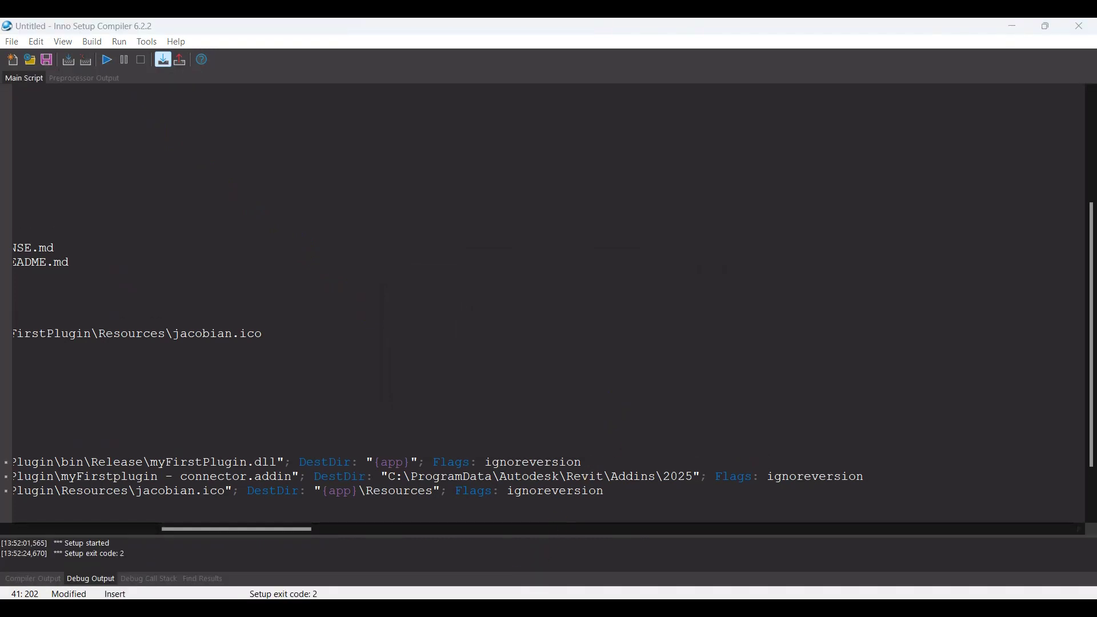
pyautogui.click(430, 256)
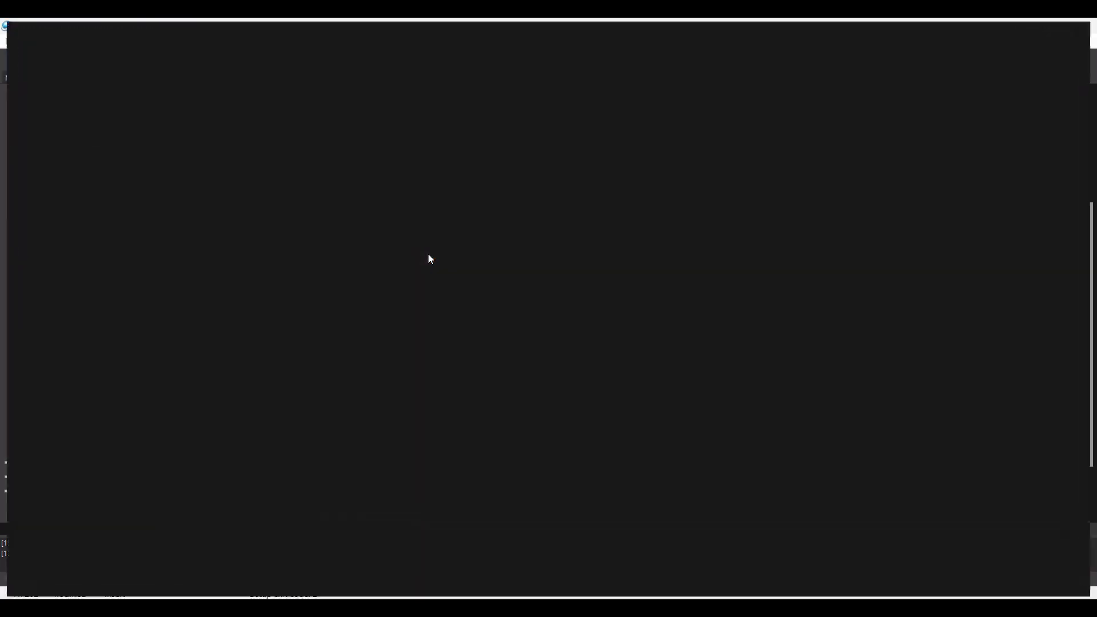
pyautogui.doubleClick(254, 197)
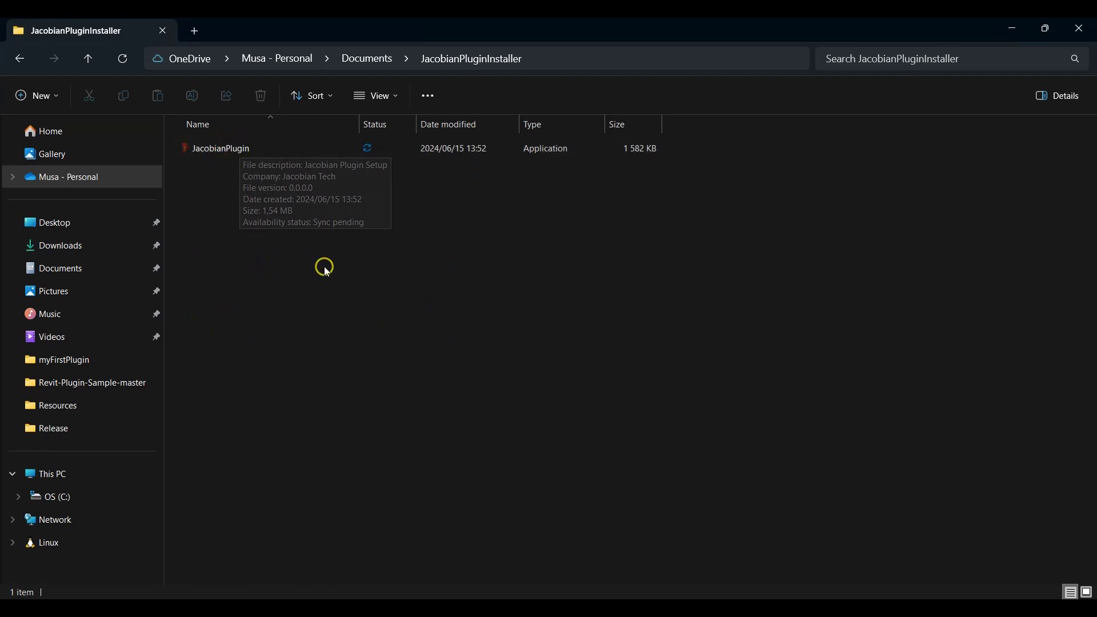
# Run the JacobianPlugin installer, accept the license agreement and complete the installation
pyautogui.doubleClick(226, 160)
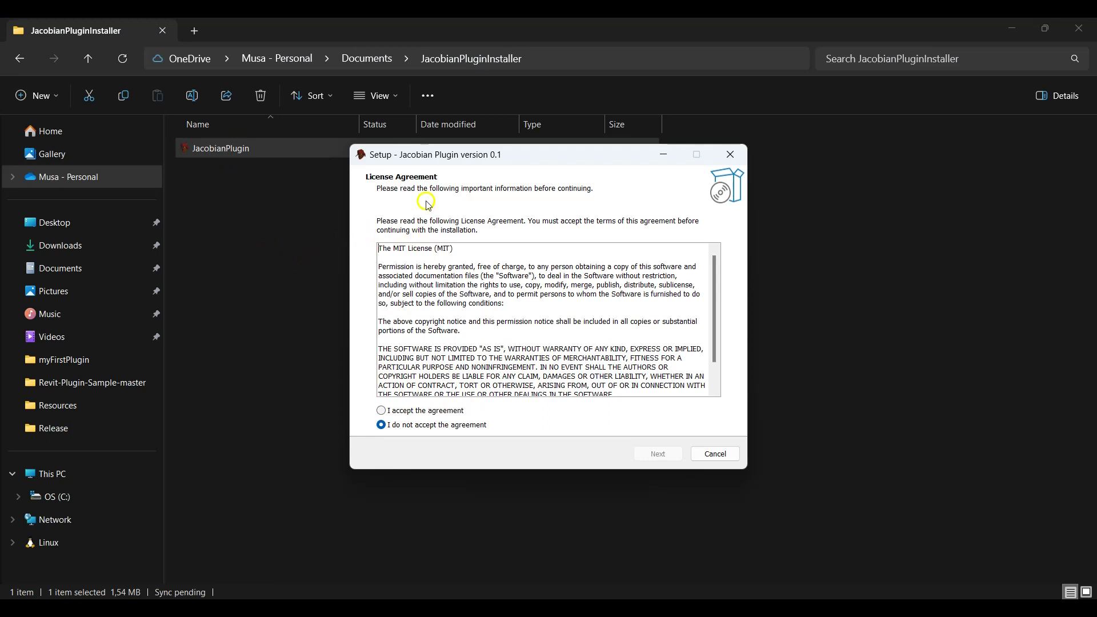
pyautogui.click(422, 414)
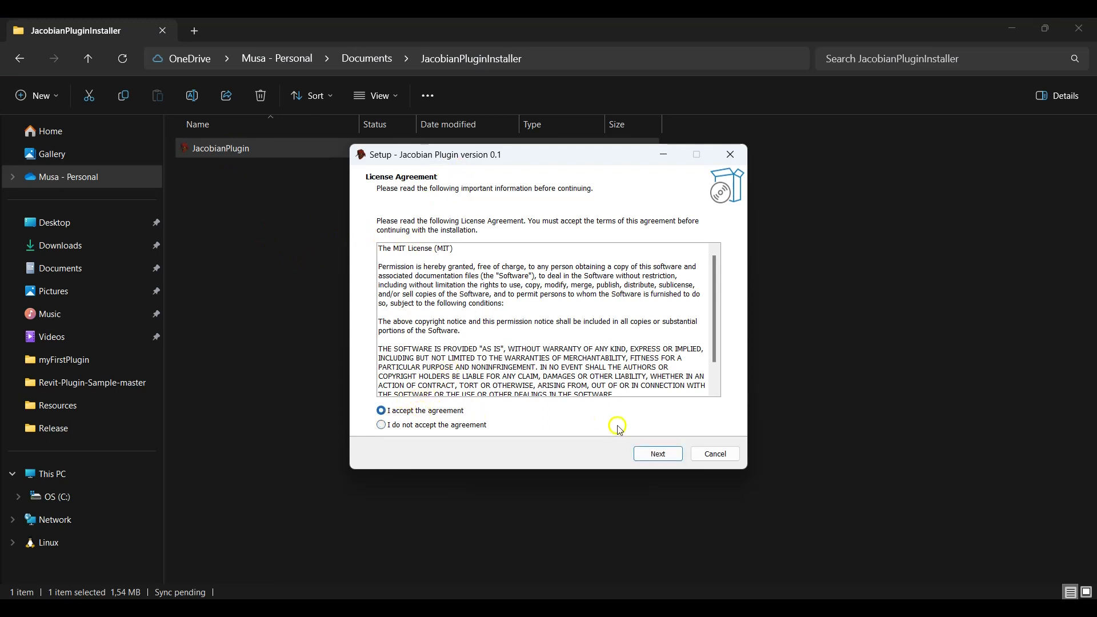
pyautogui.click(663, 455)
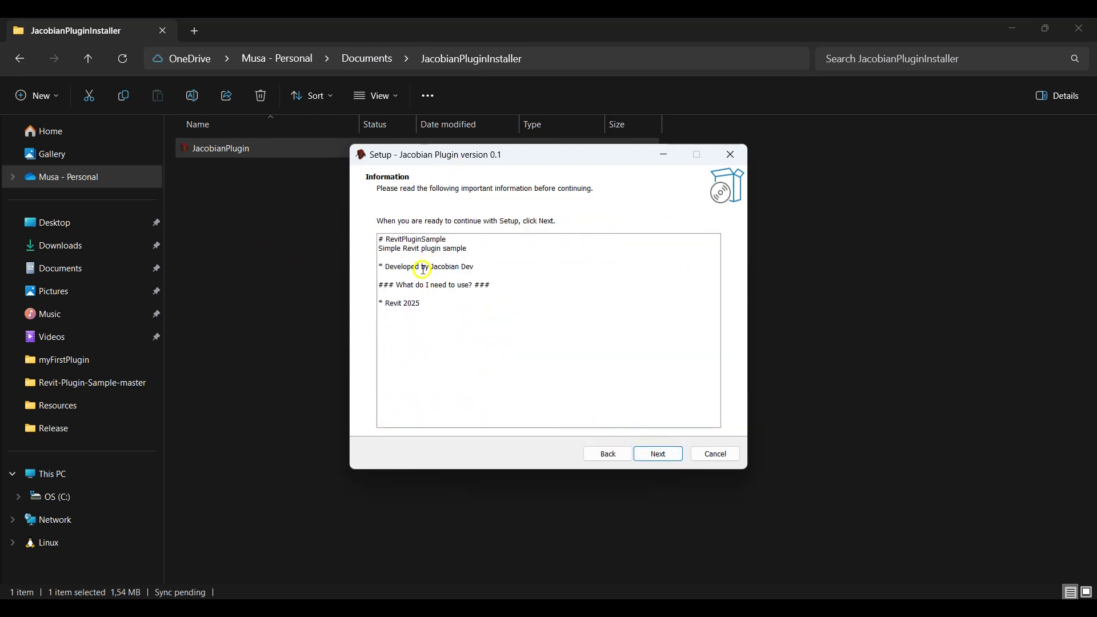
pyautogui.click(656, 453)
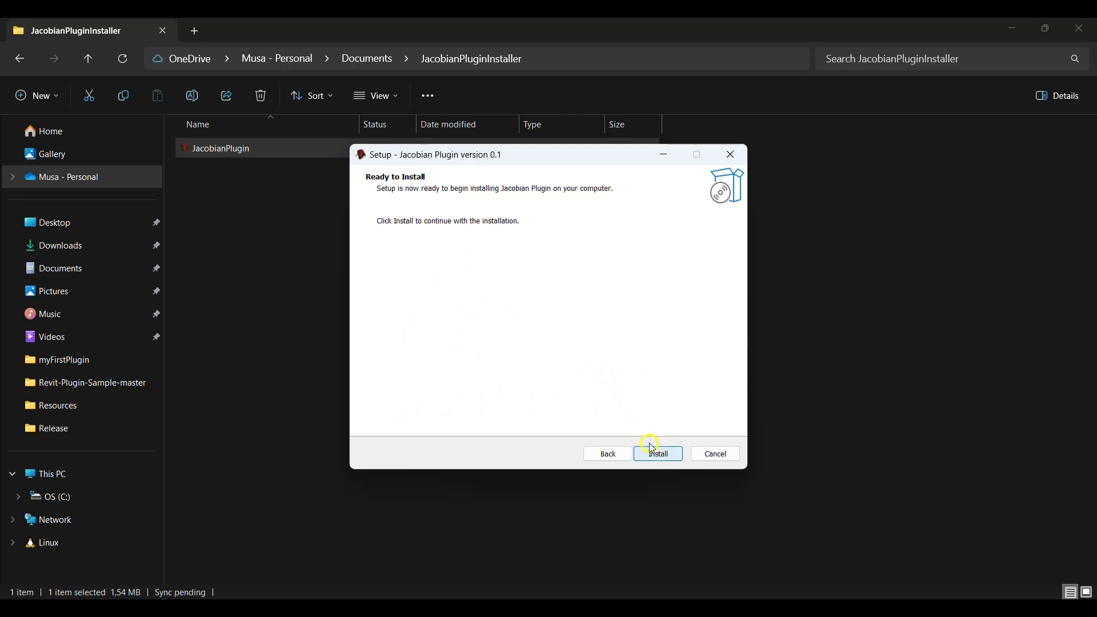
pyautogui.click(660, 454)
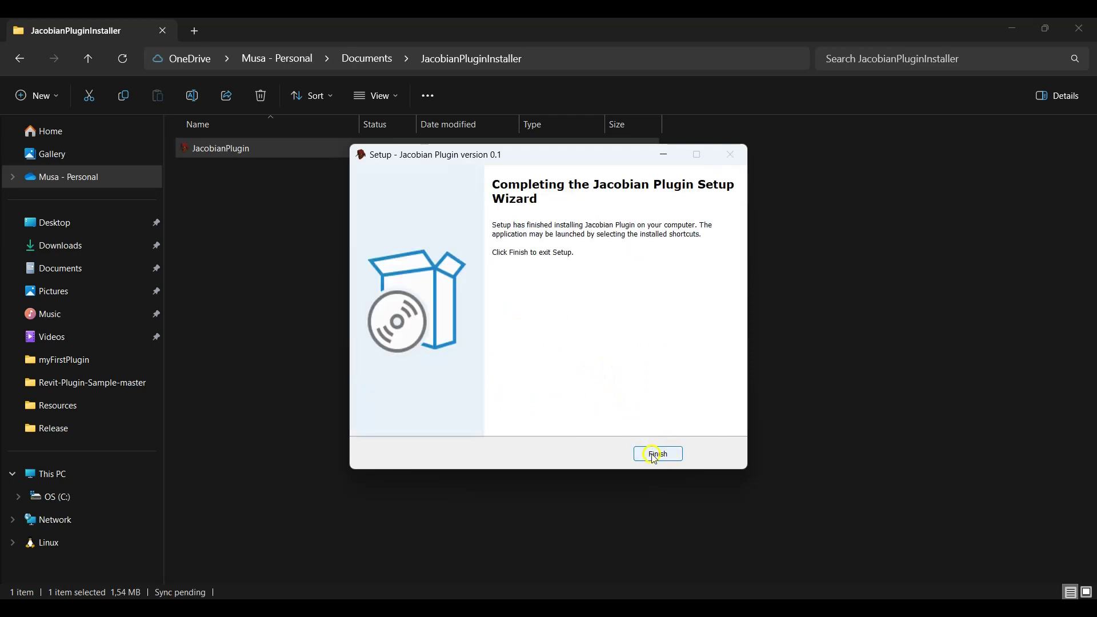
pyautogui.click(657, 454)
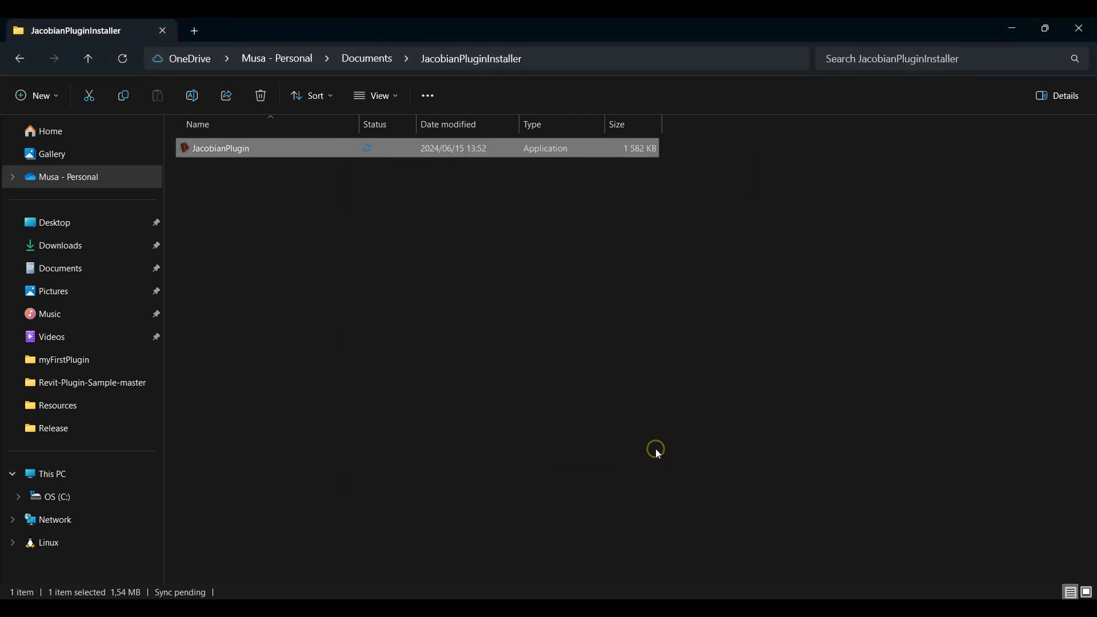
# Open the Jacobian folder in Program Files (x86) on the C: drive to check the installed files
pyautogui.click(82, 497)
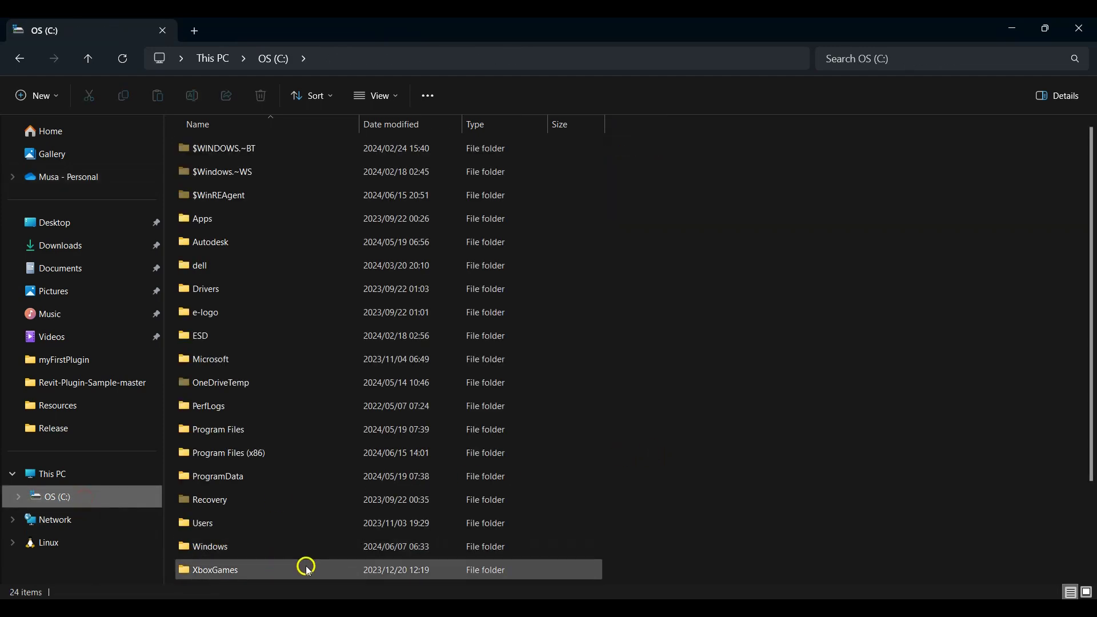
pyautogui.doubleClick(234, 455)
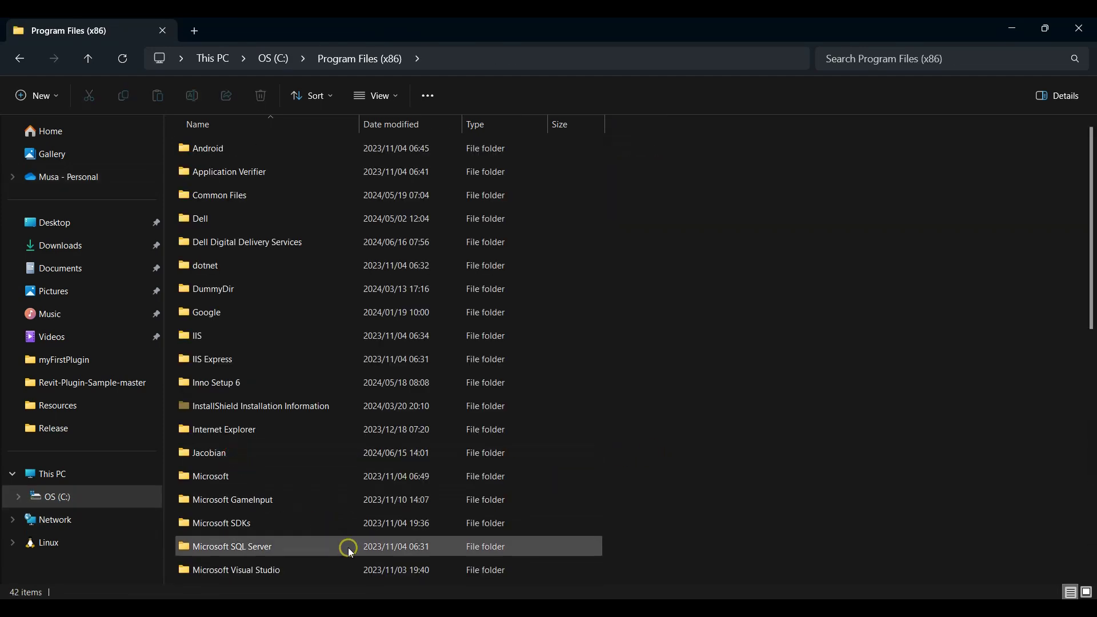
pyautogui.doubleClick(222, 451)
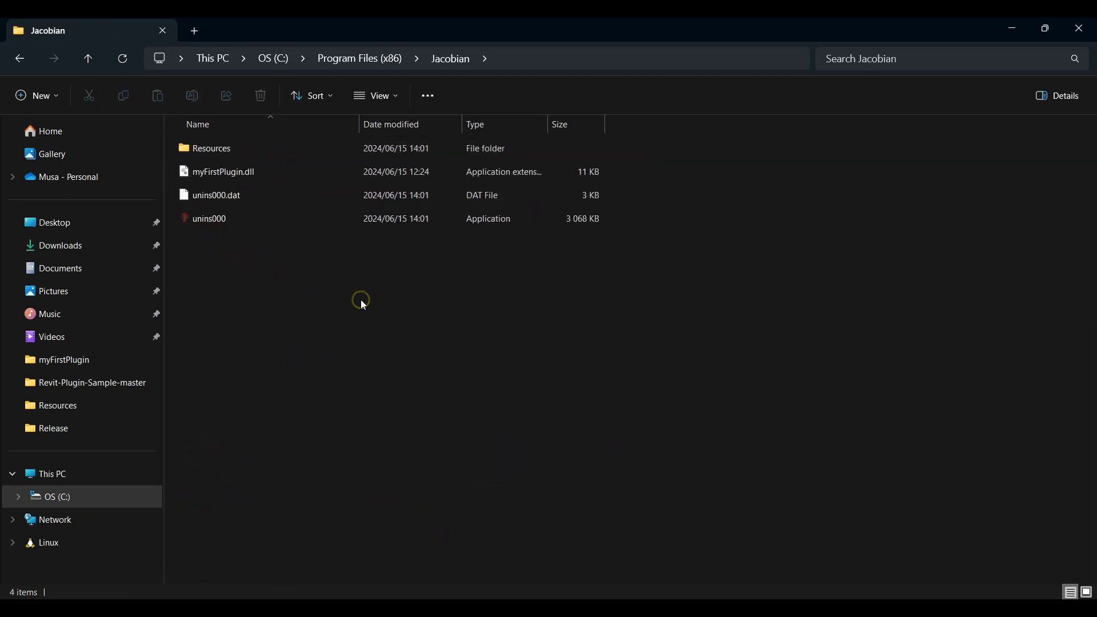
# Switch to Revit 2025 and create a new project from the Construction Template
pyautogui.click(260, 593)
pyautogui.click(227, 179)
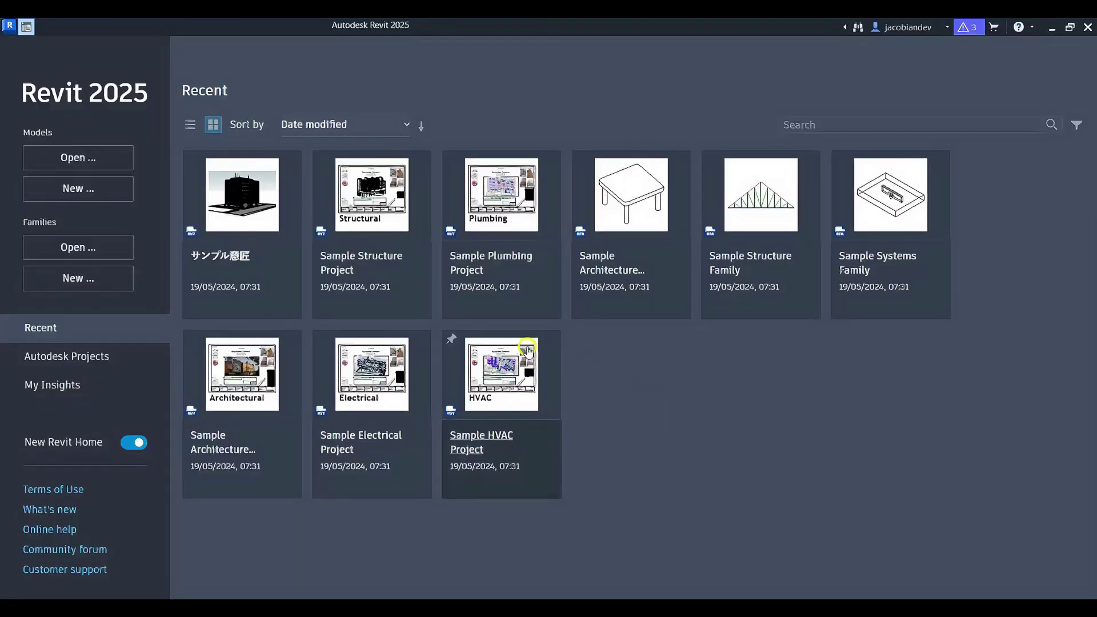
pyautogui.click(109, 195)
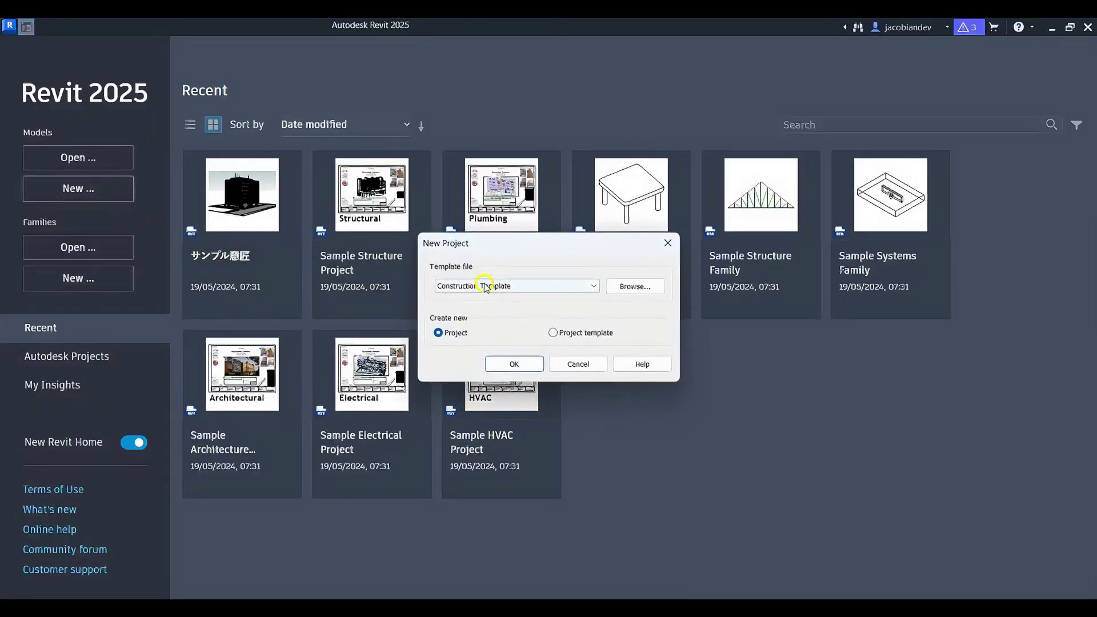
pyautogui.click(514, 364)
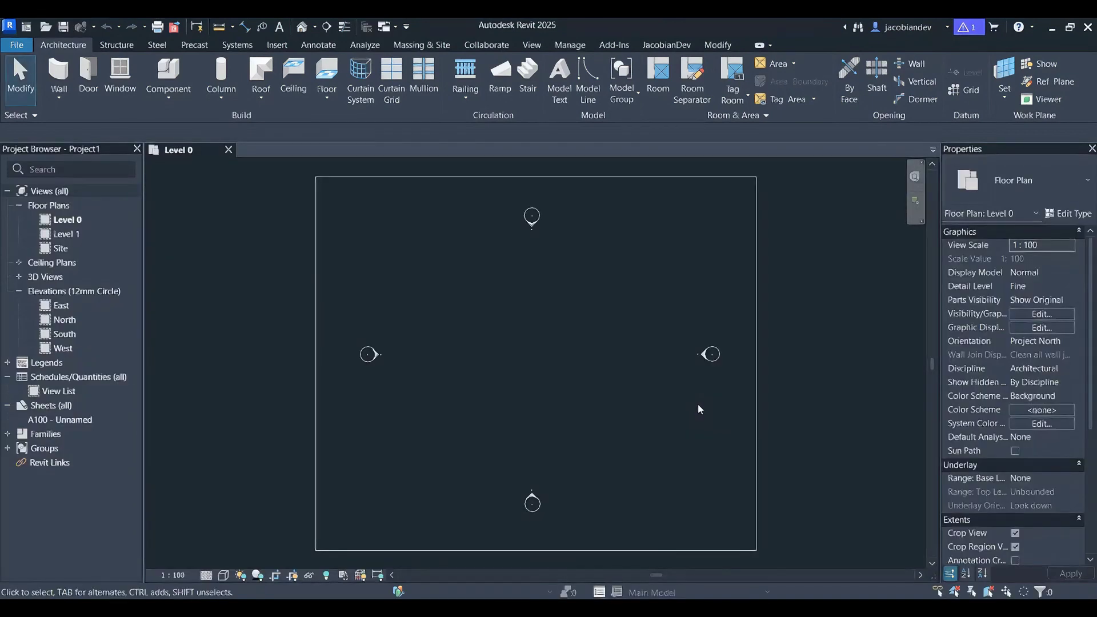
# Test the installed JacobianDev add-in by running its FirstPlugin command and dismissing the message it shows
pyautogui.click(667, 45)
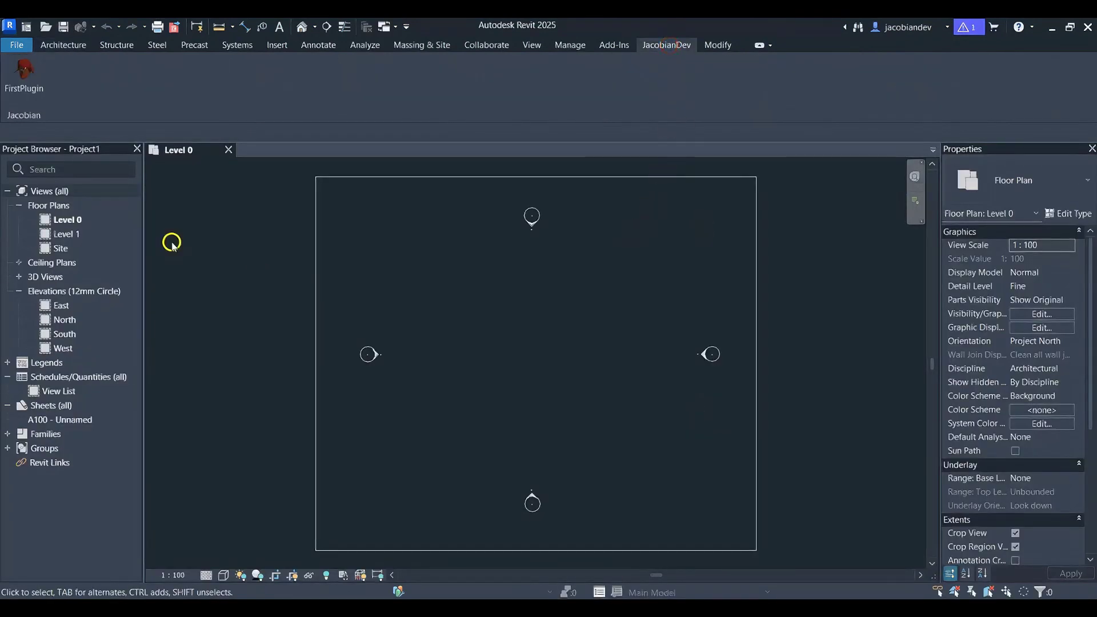
pyautogui.click(27, 85)
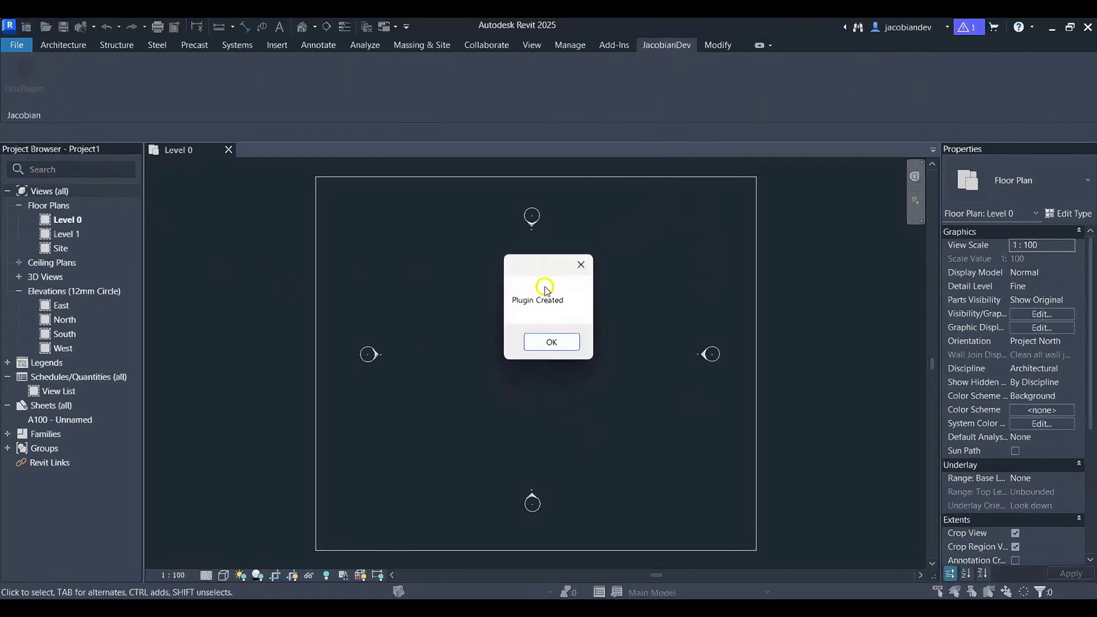
pyautogui.click(558, 339)
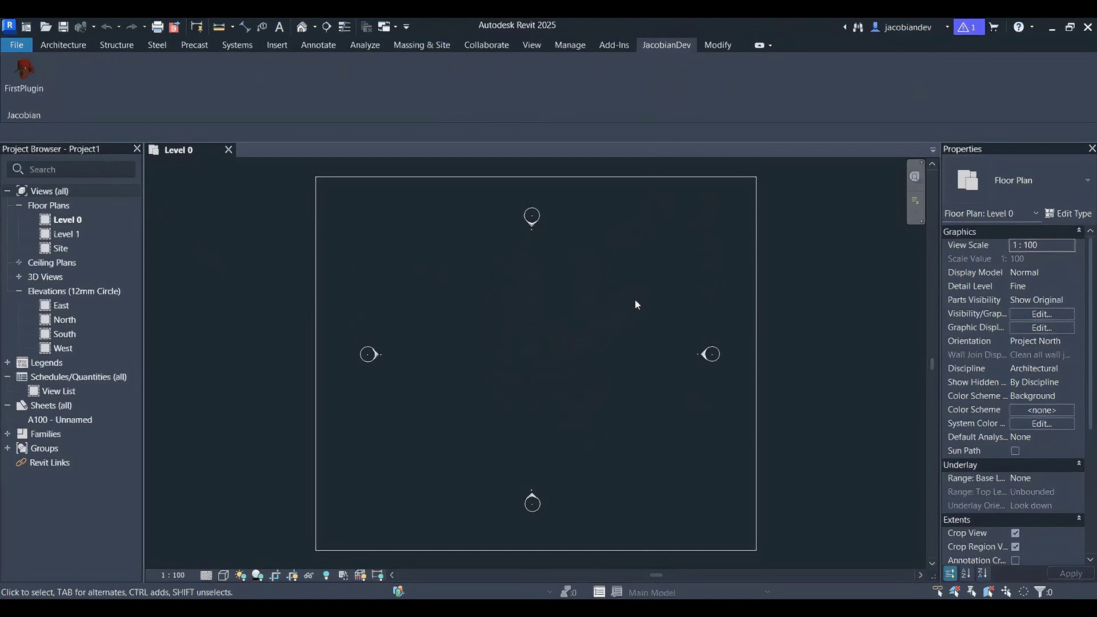